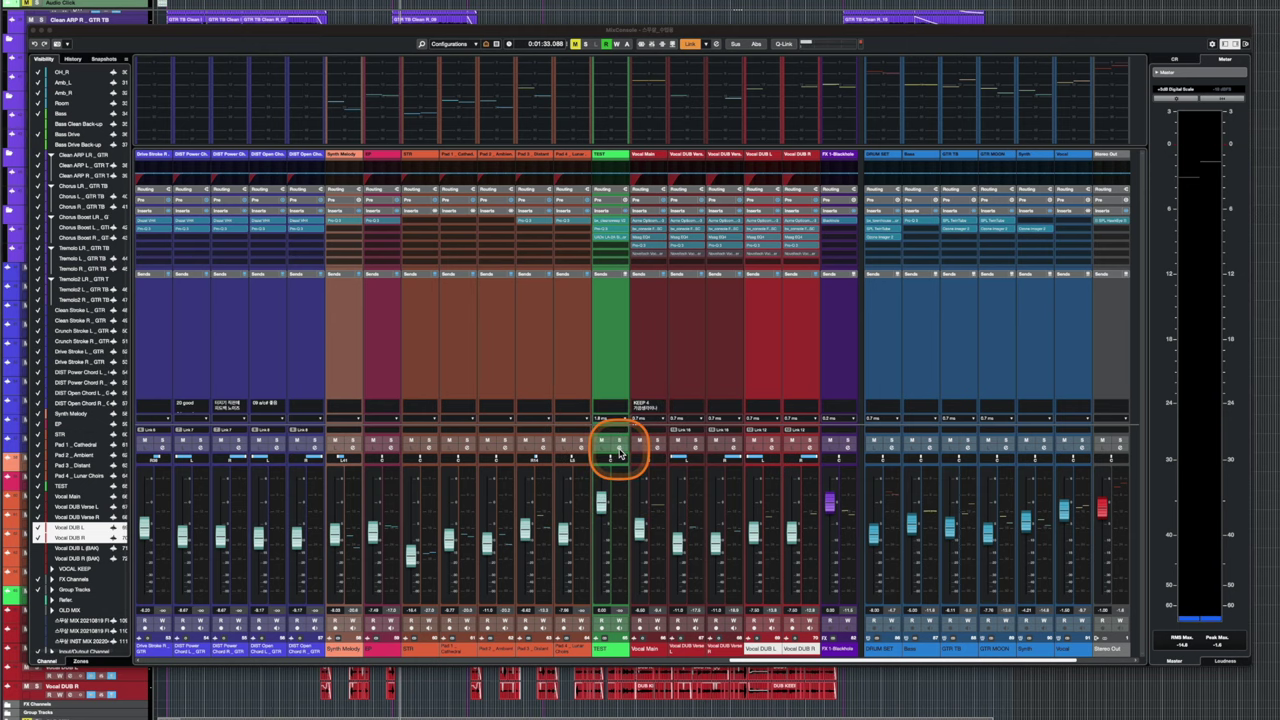
- Open the TEST channel's settings and inspect its bx_cleansweep V2 and UADx LA-2A Silver Compressor insert editors
left_click(620, 451)
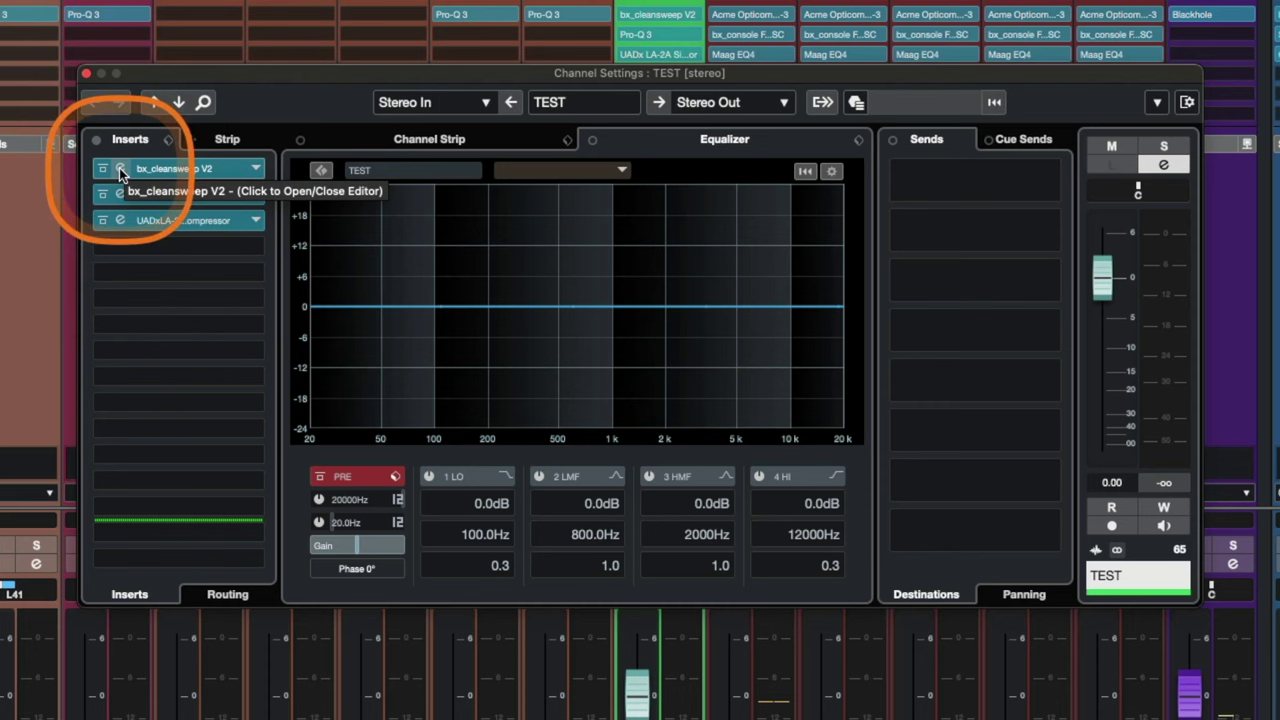
left_click(120, 168)
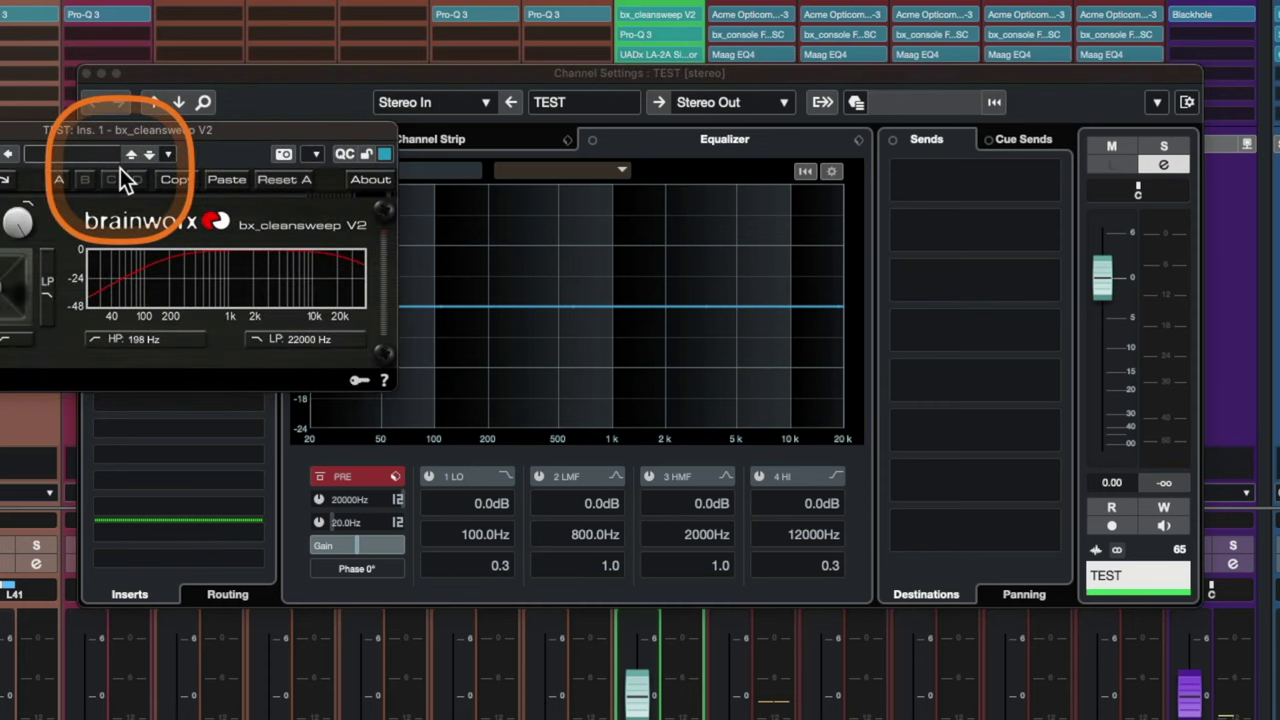
left_click_drag(207, 141, 351, 150)
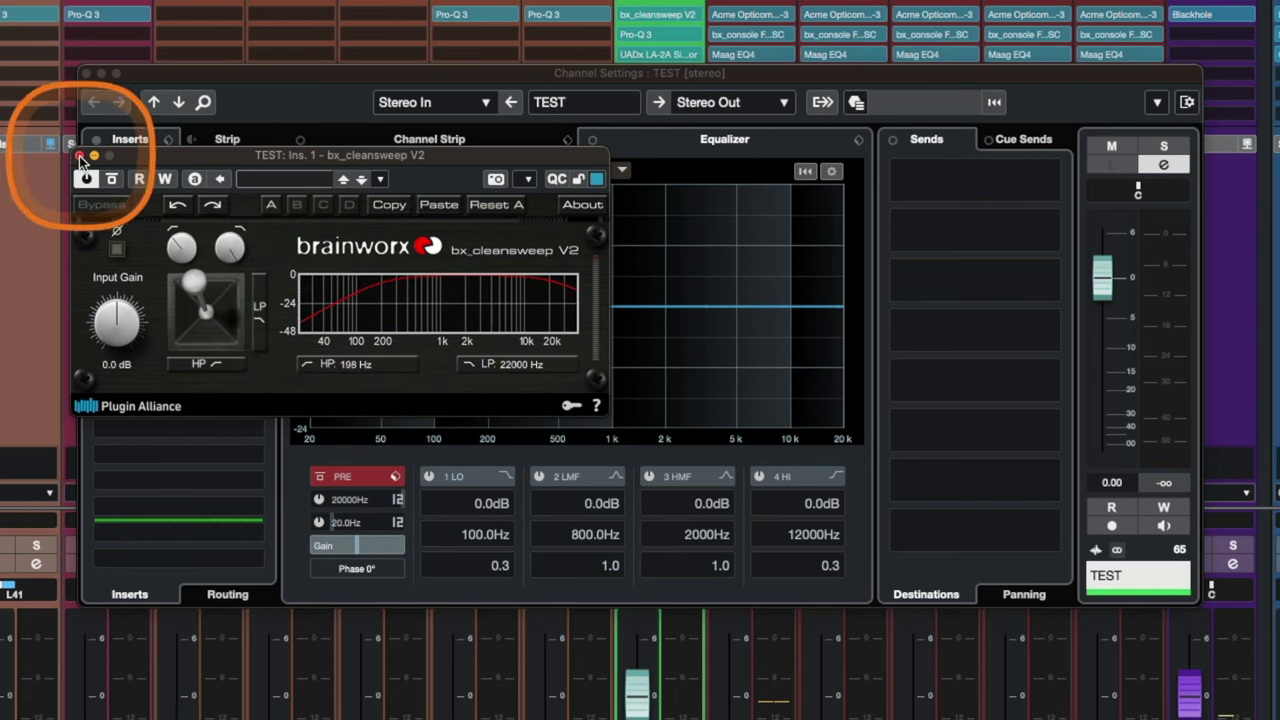
mouse_move(318, 155)
left_mouse_down()
mouse_move(278, 145)
mouse_move(318, 176)
left_mouse_up()
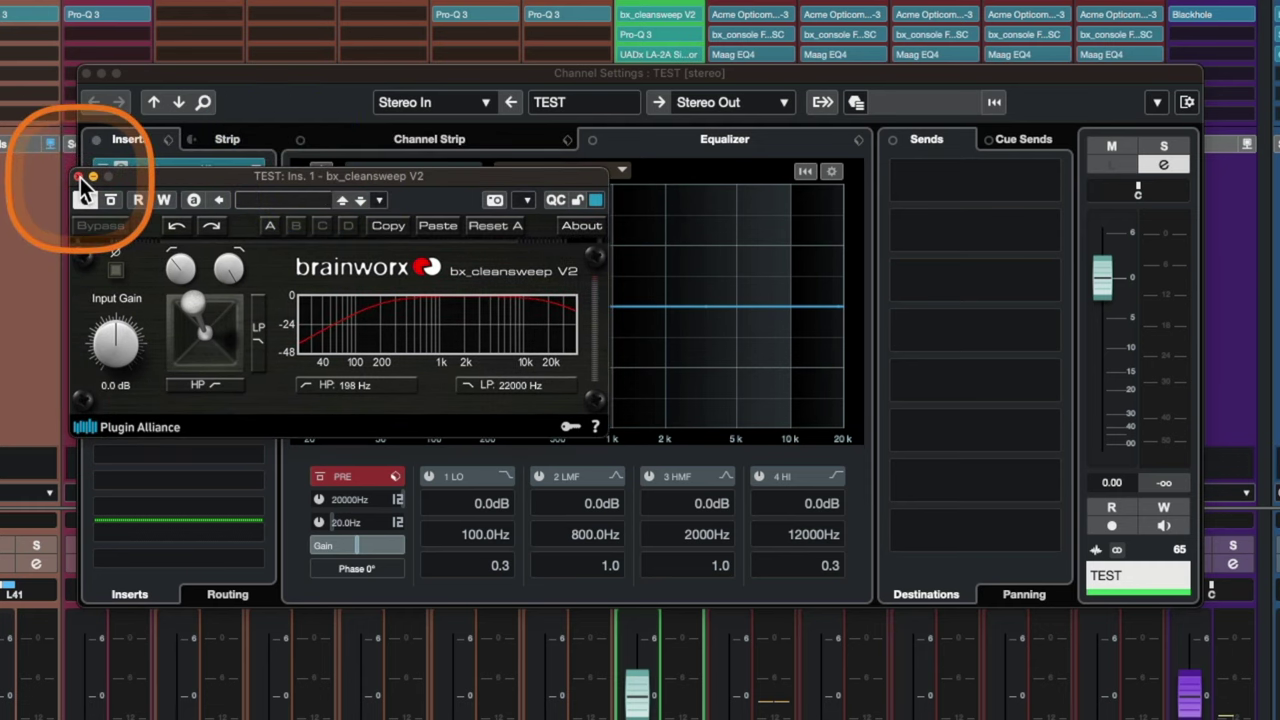
left_click(80, 177)
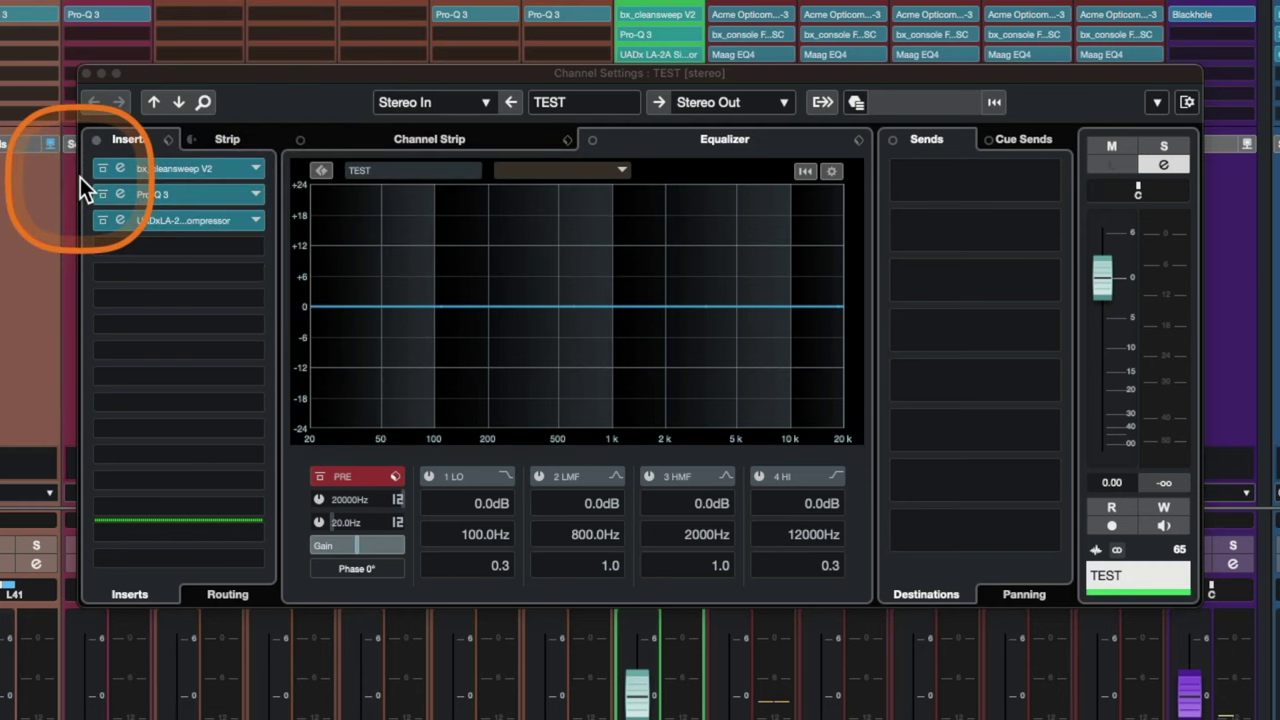
left_click(160, 220)
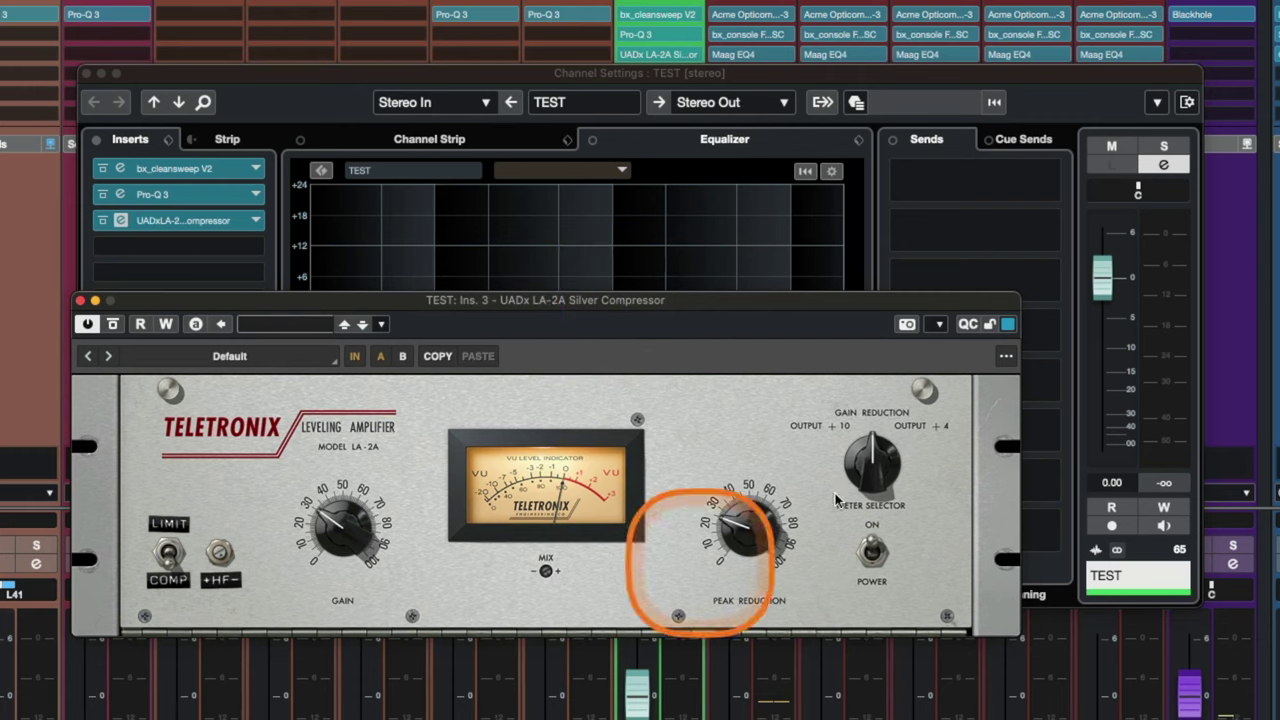
left_click(80, 300)
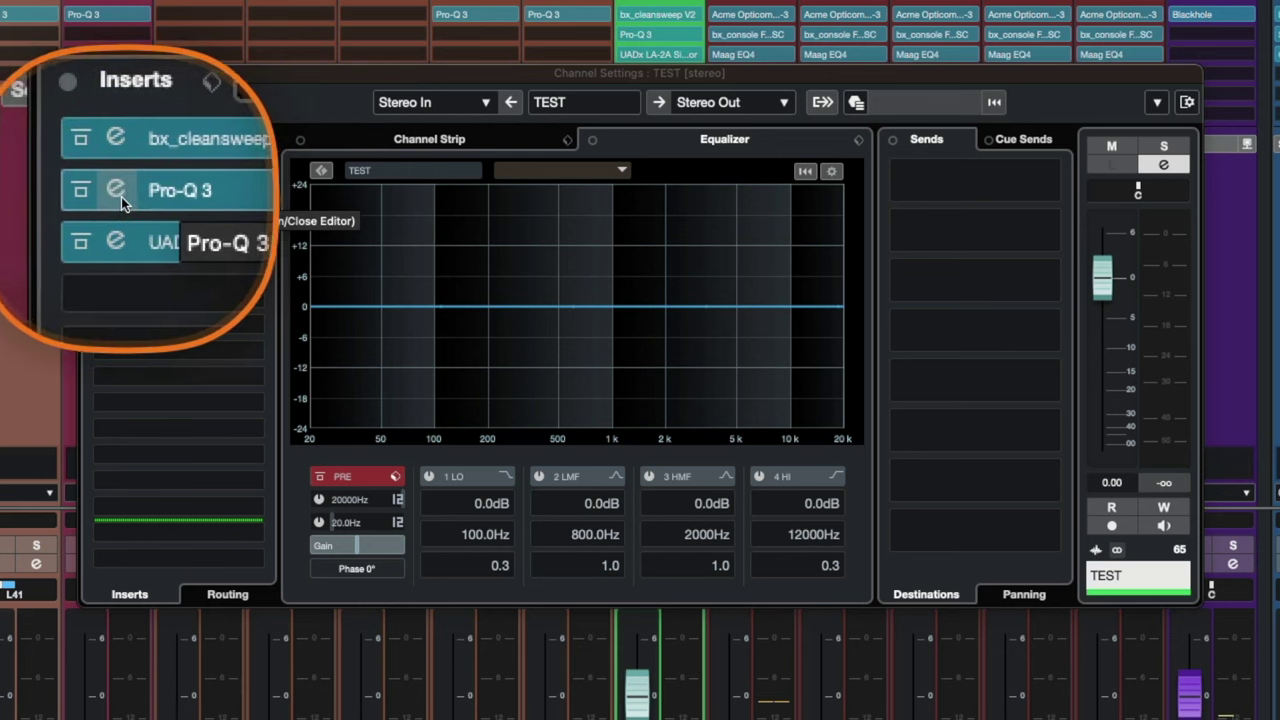
- Raise the low-cut band's frequency in the TEST channel's Pro-Q 3 insert and close its editor
left_click(121, 195)
left_click_drag(557, 303, 548, 215)
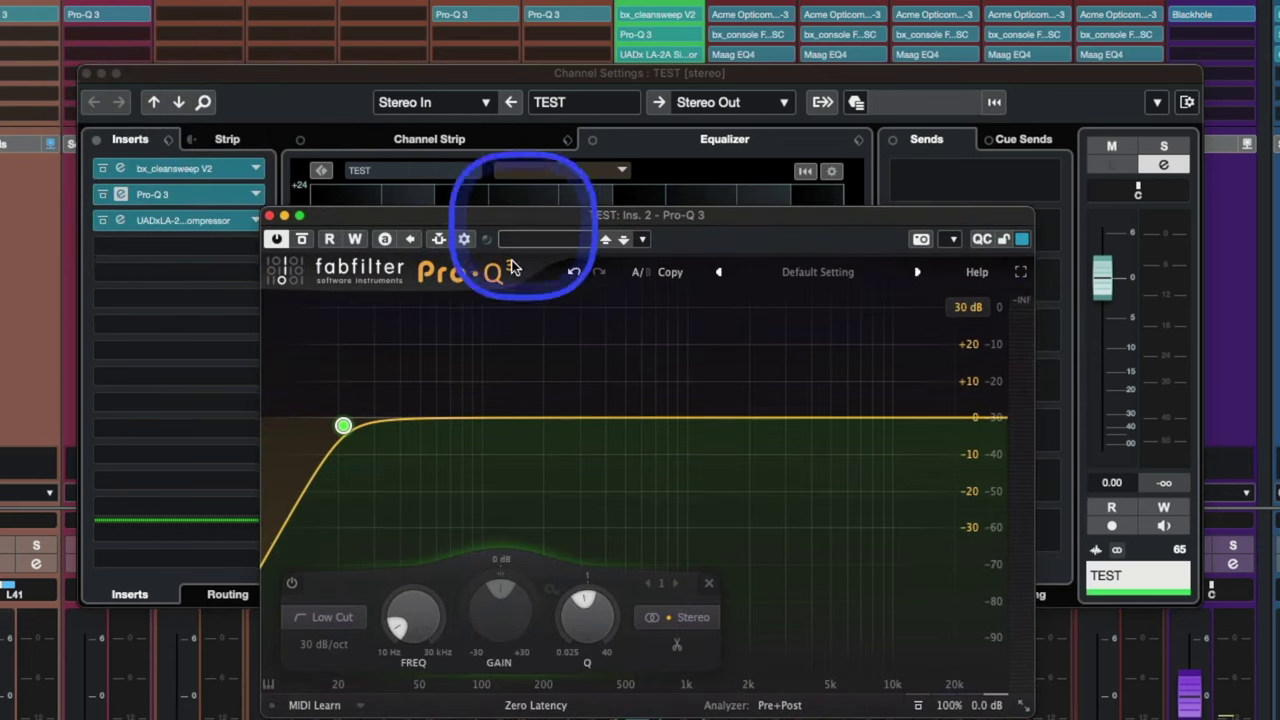
mouse_move(403, 443)
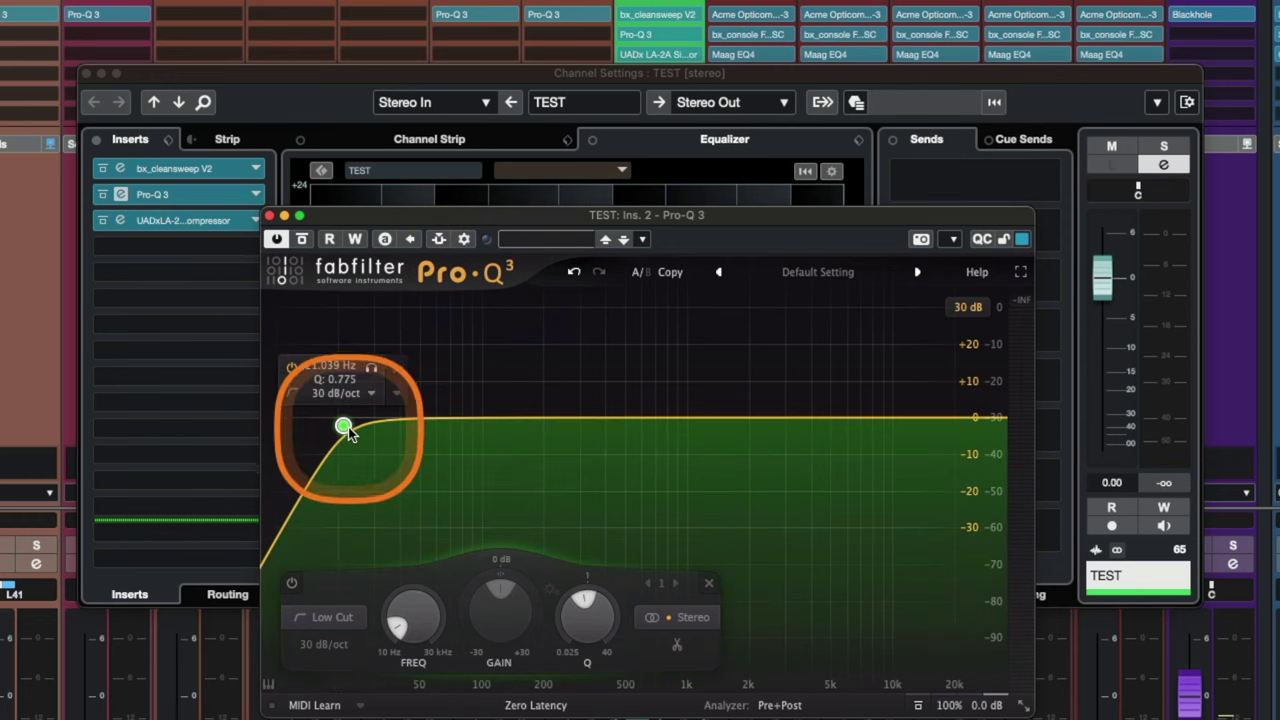
left_click_drag(360, 428, 420, 427)
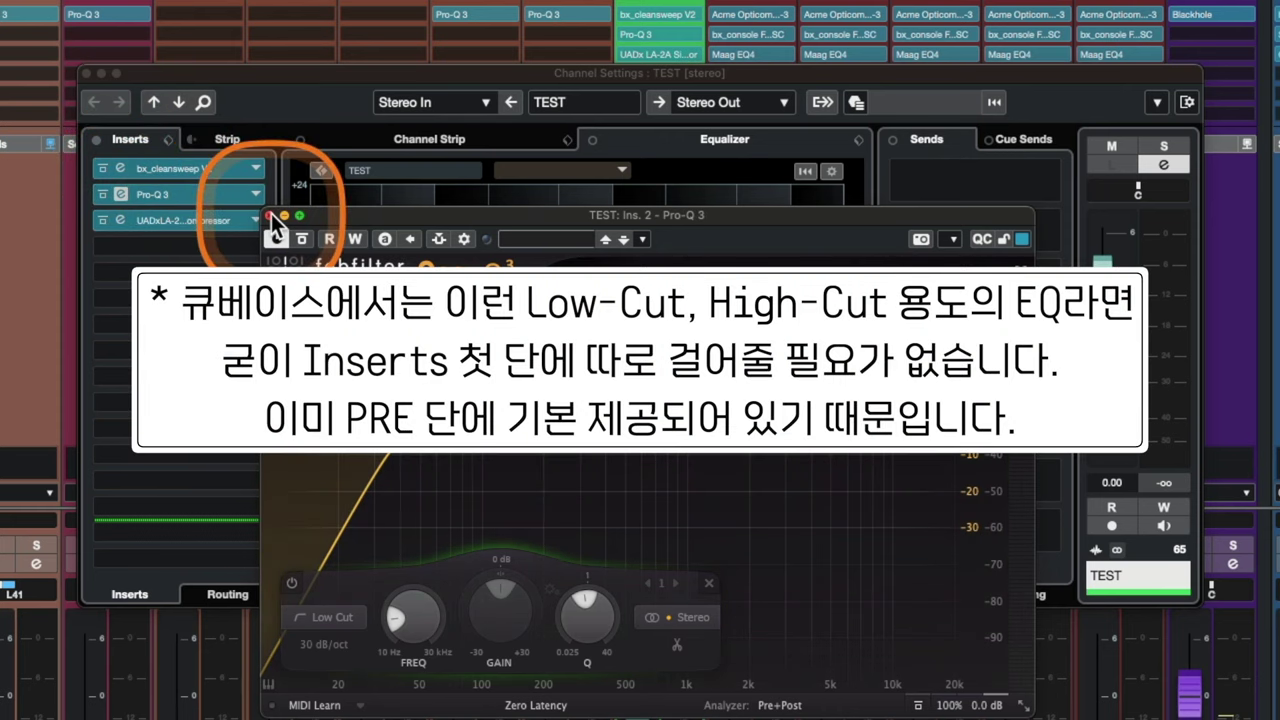
left_click(271, 215)
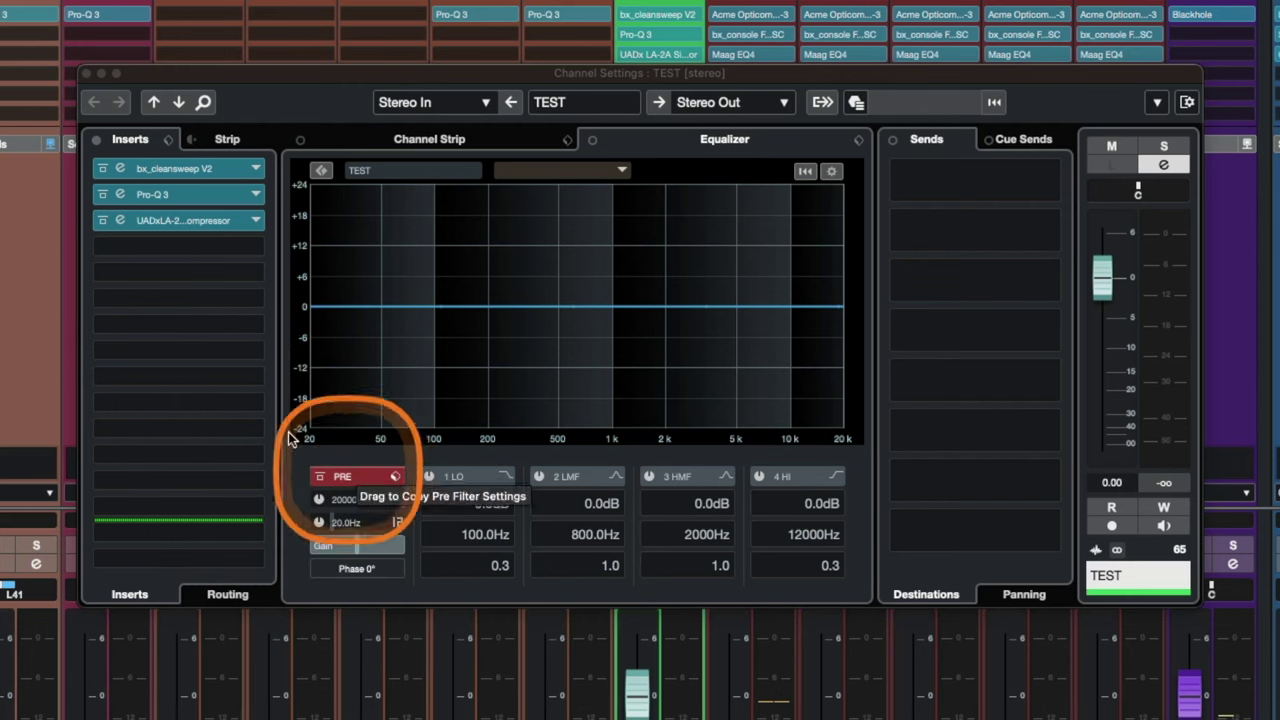
- Bypass the bx_cleansweep V2 and Pro-Q 3 inserts on the TEST channel
left_click(102, 168)
left_click(102, 194)
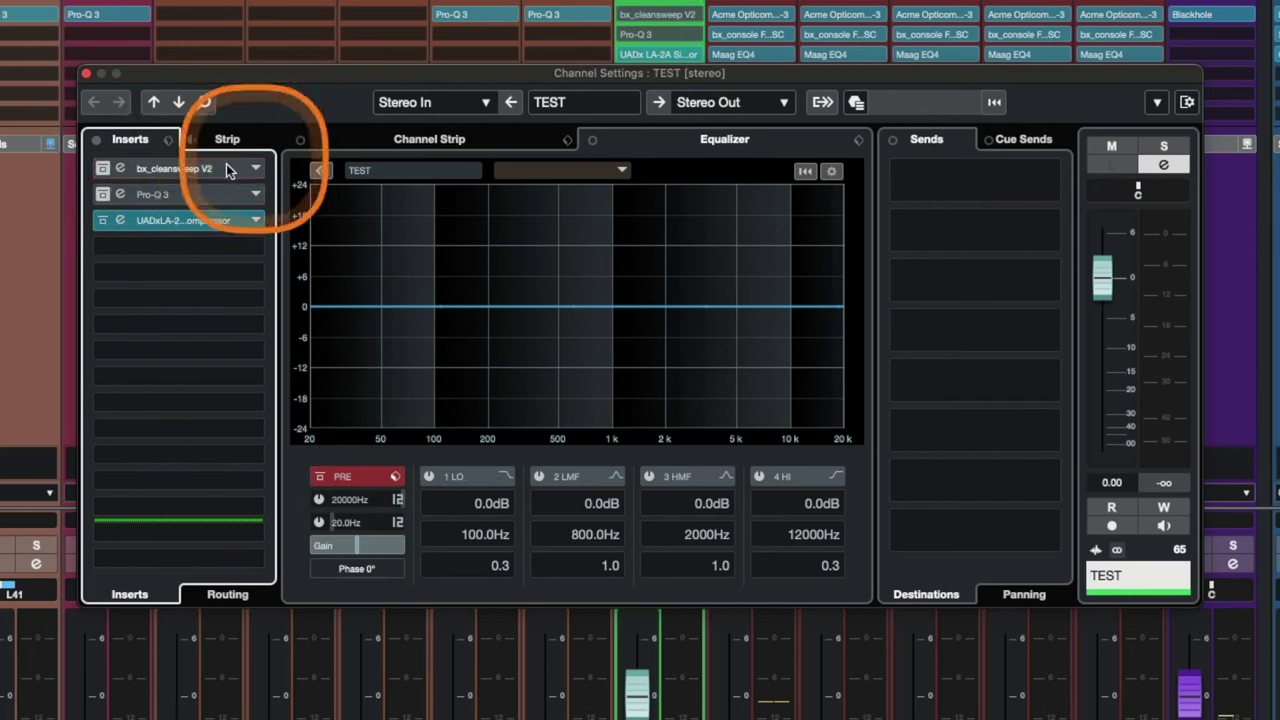
left_click(96, 139)
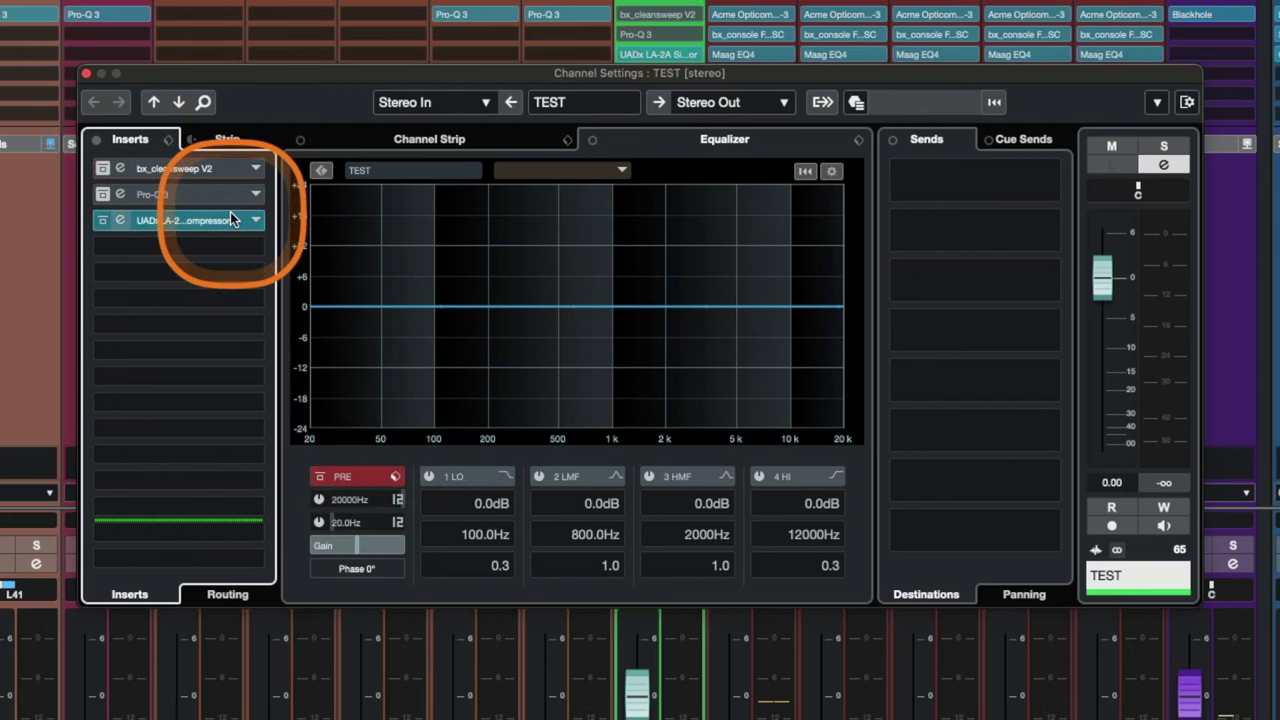
- Enable the channel's Pre filters, bringing the high-cut to 16555 Hz and the low-cut to 109.9 Hz
left_click(321, 501)
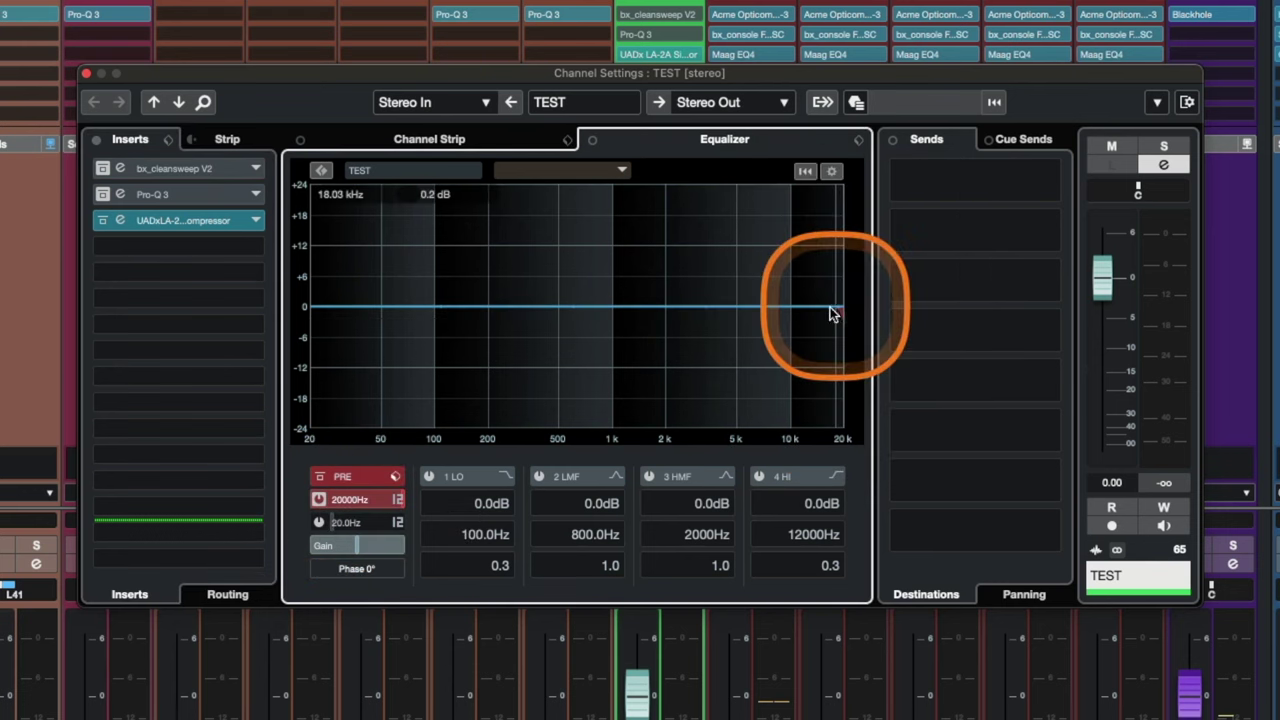
scroll(390, 505, "down", 15)
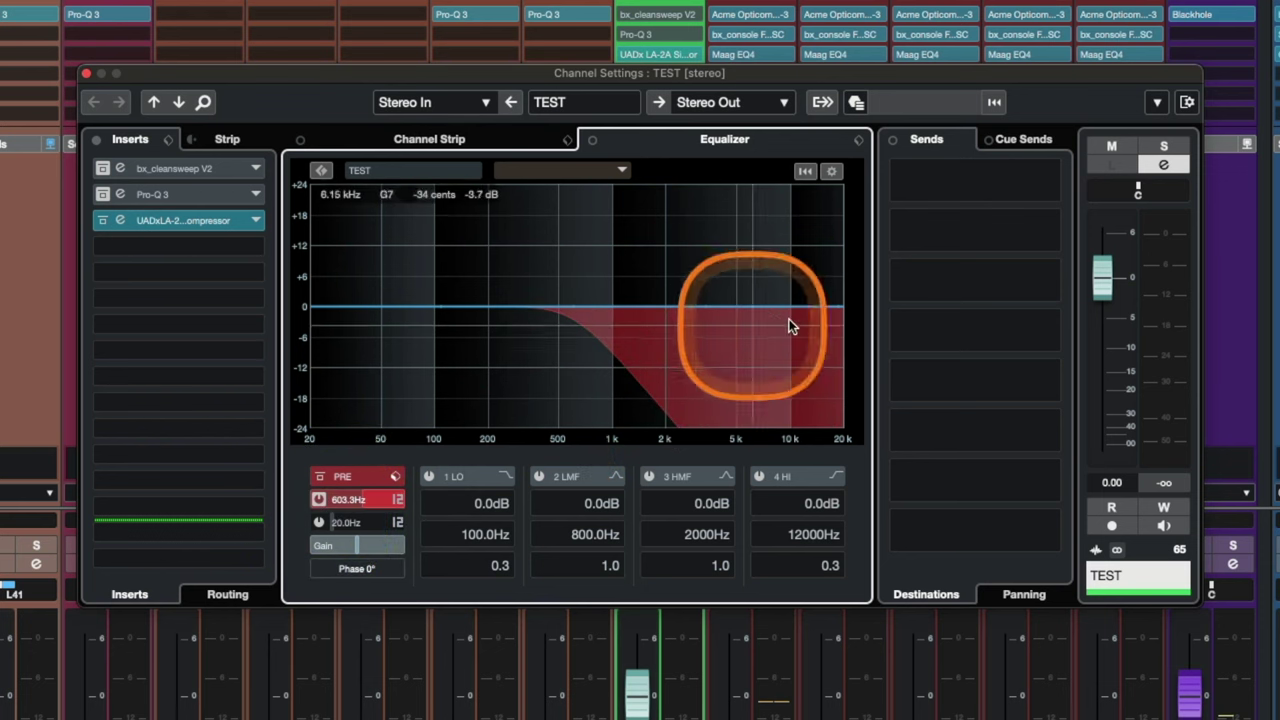
left_click(319, 523)
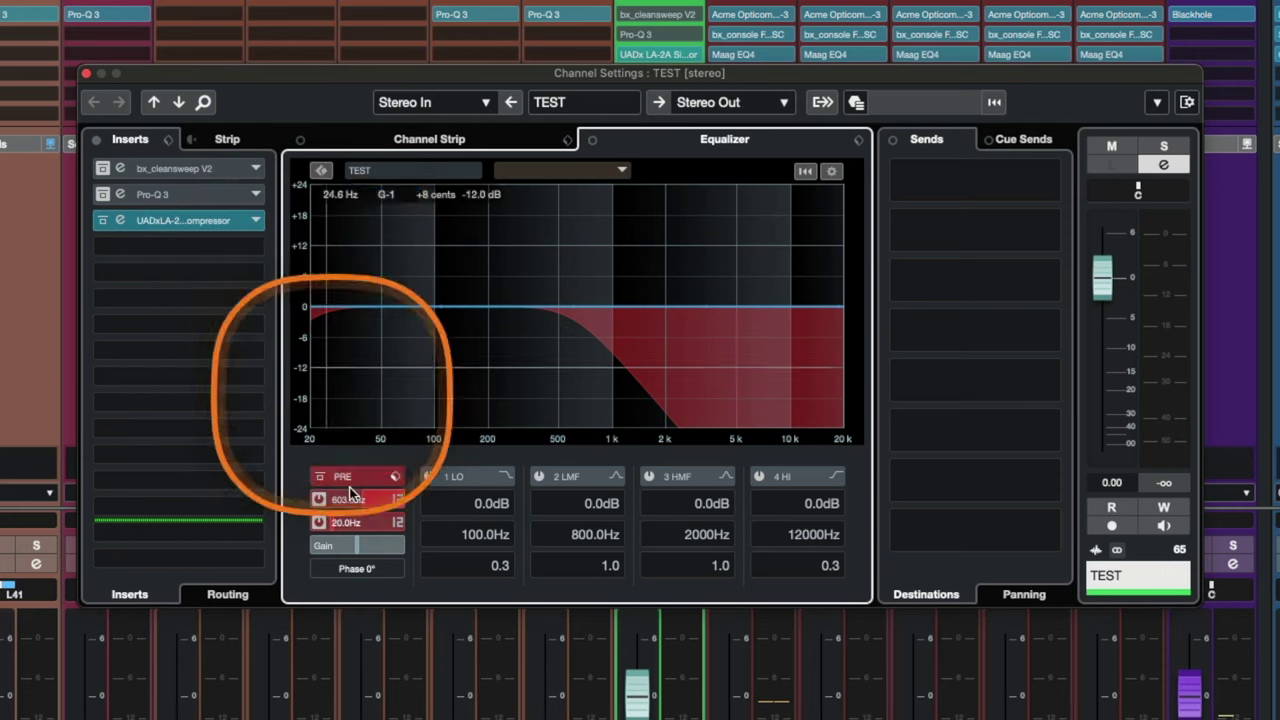
scroll(355, 522, "up", 10)
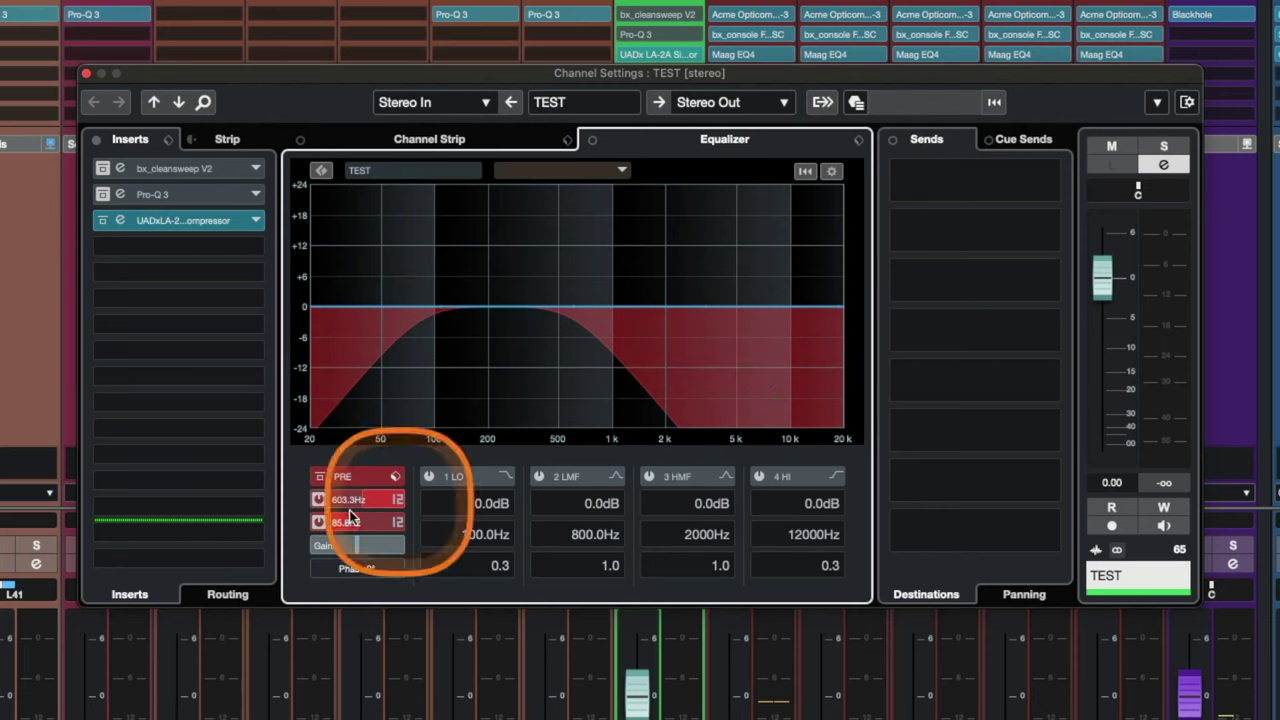
left_click_drag(366, 500, 424, 276)
left_click_drag(352, 522, 361, 488)
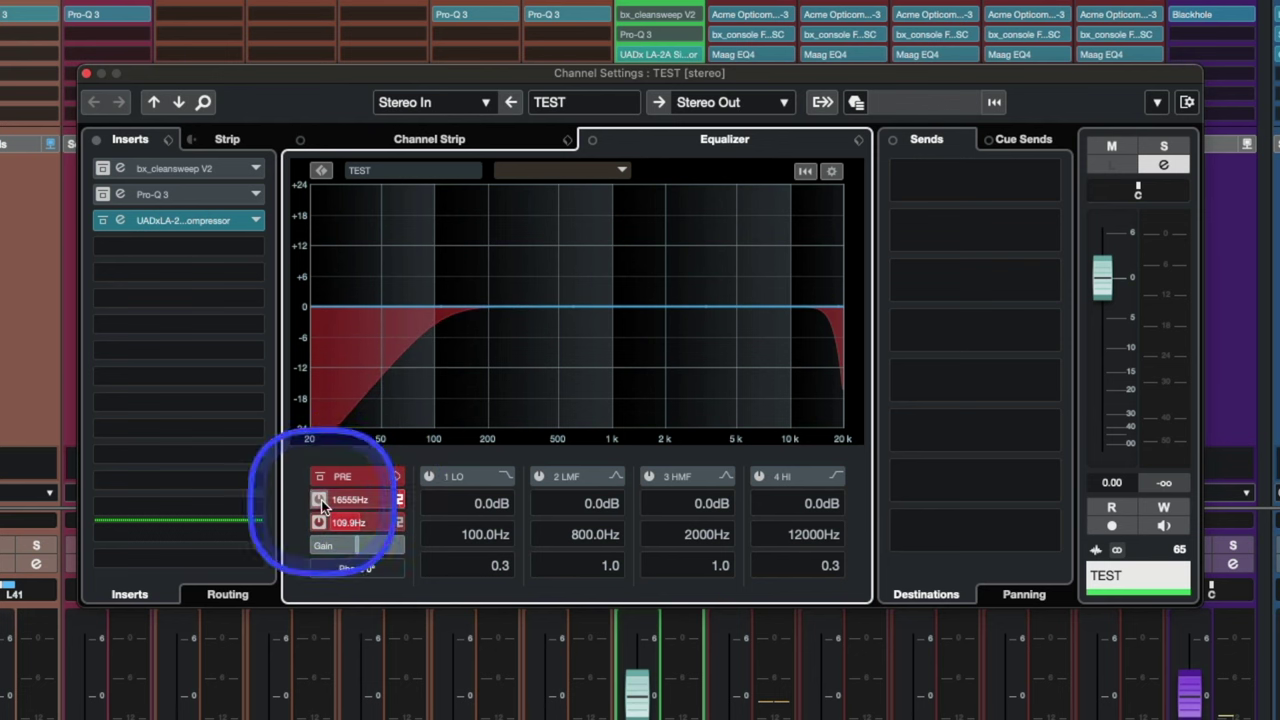
- Turn off the Pre high-cut filter and set the low-cut frequency to 116.8 Hz
left_click(319, 499)
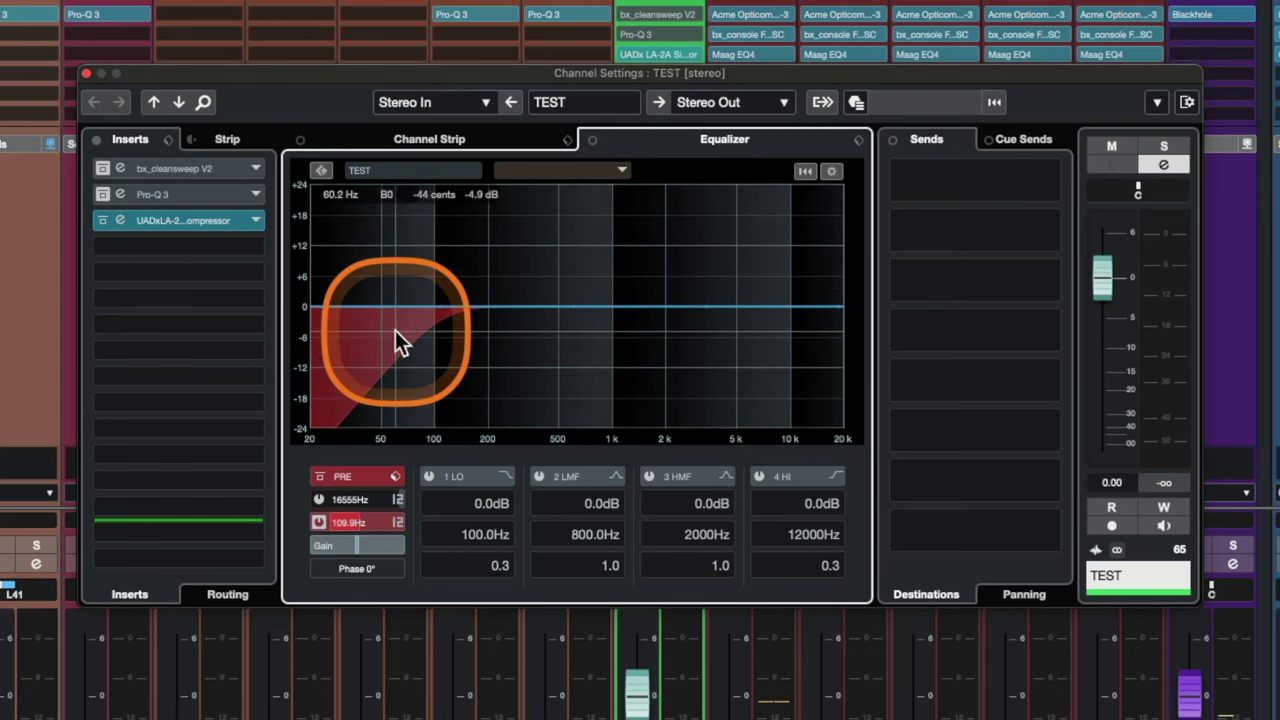
left_click_drag(347, 521, 369, 466)
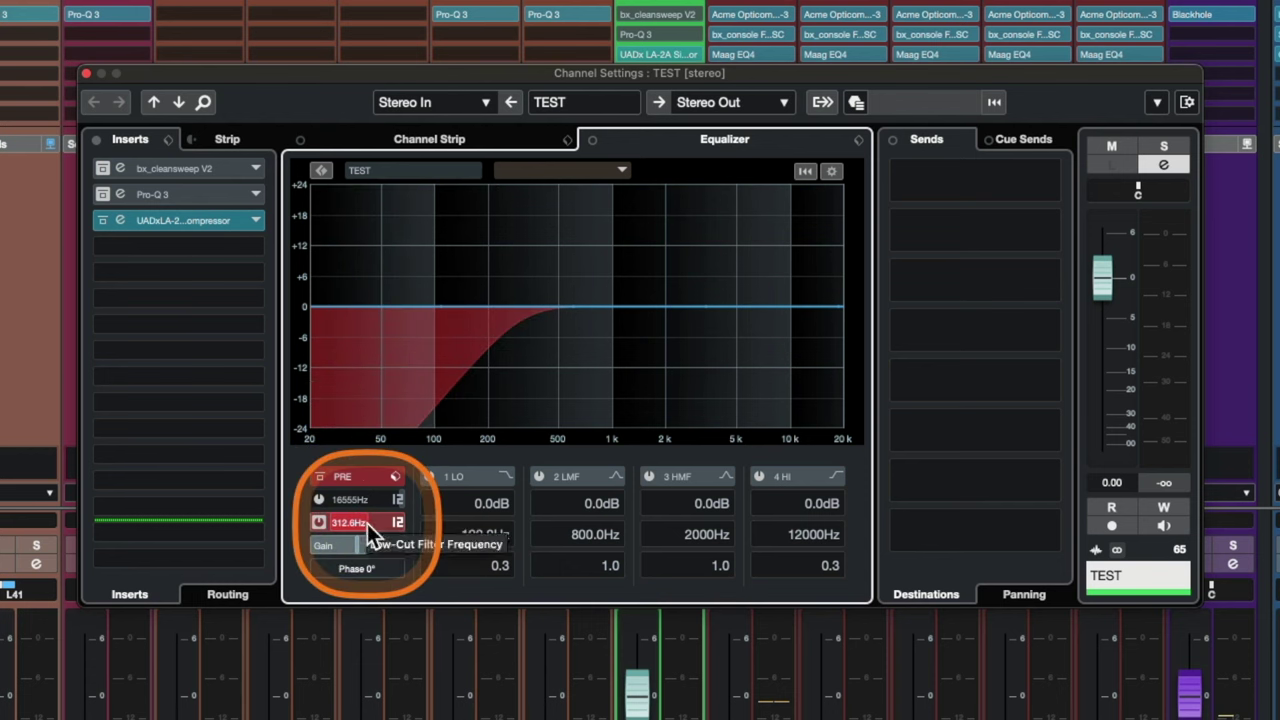
scroll(365, 522, "down", 10)
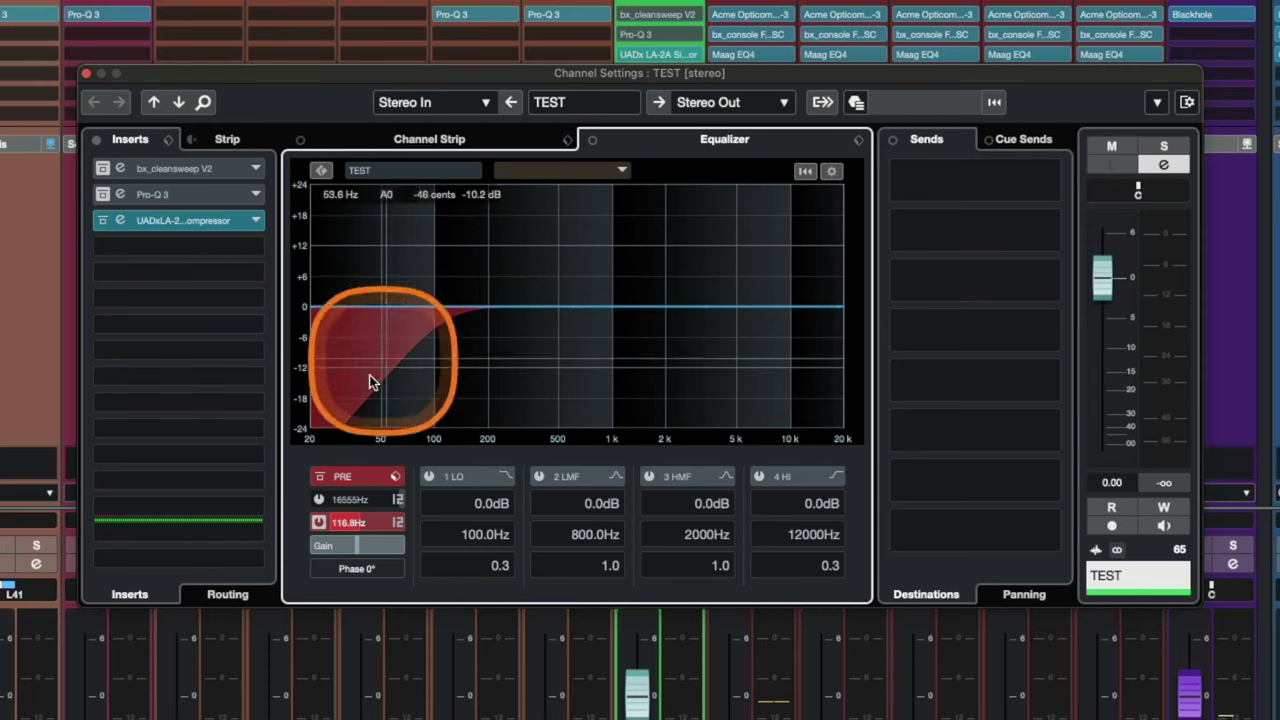
- Try the 48 dB/Oct and 6 dB/Oct slopes on the Pre low-cut filter and return it to 12 dB/Oct
left_click(398, 523)
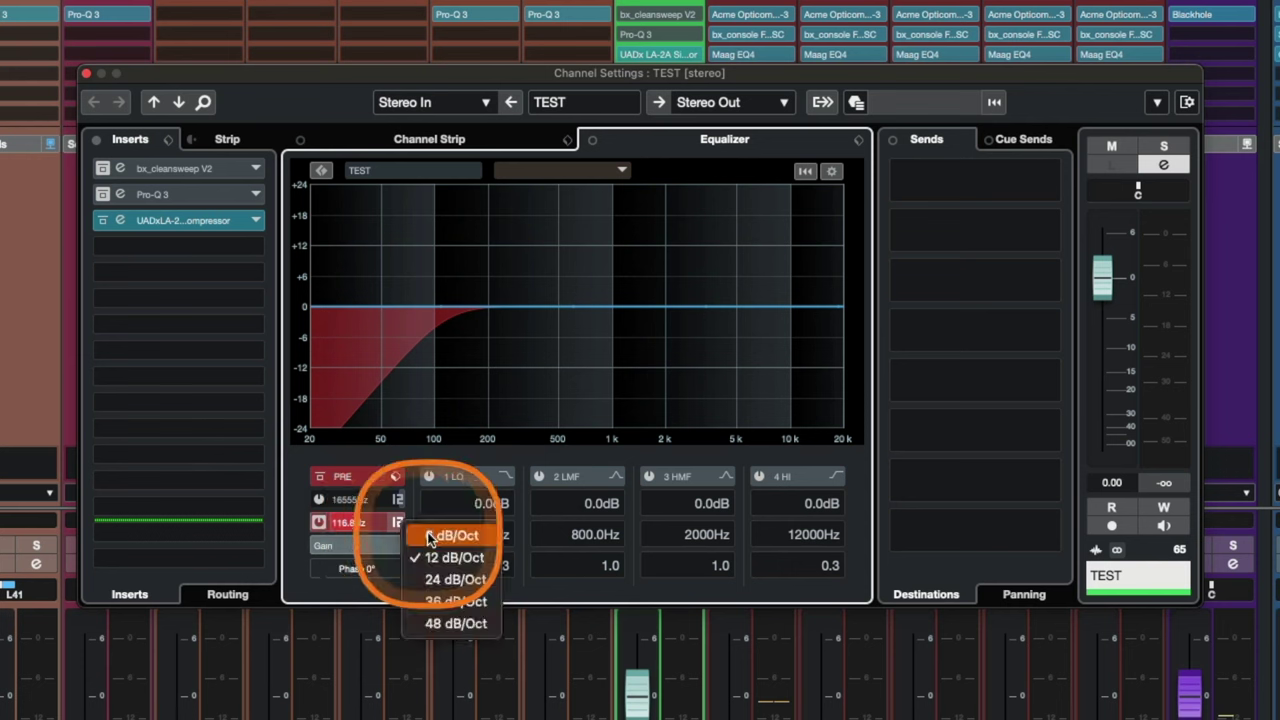
left_click(424, 624)
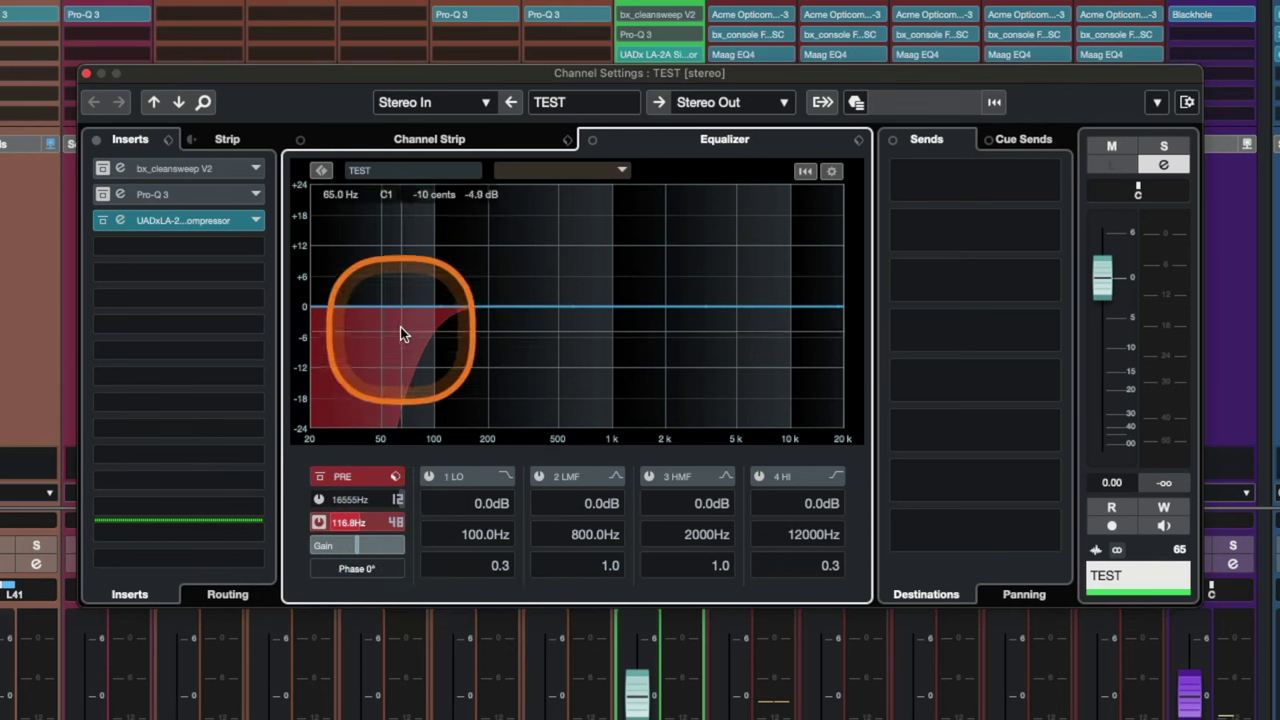
left_click(398, 523)
left_click(434, 535)
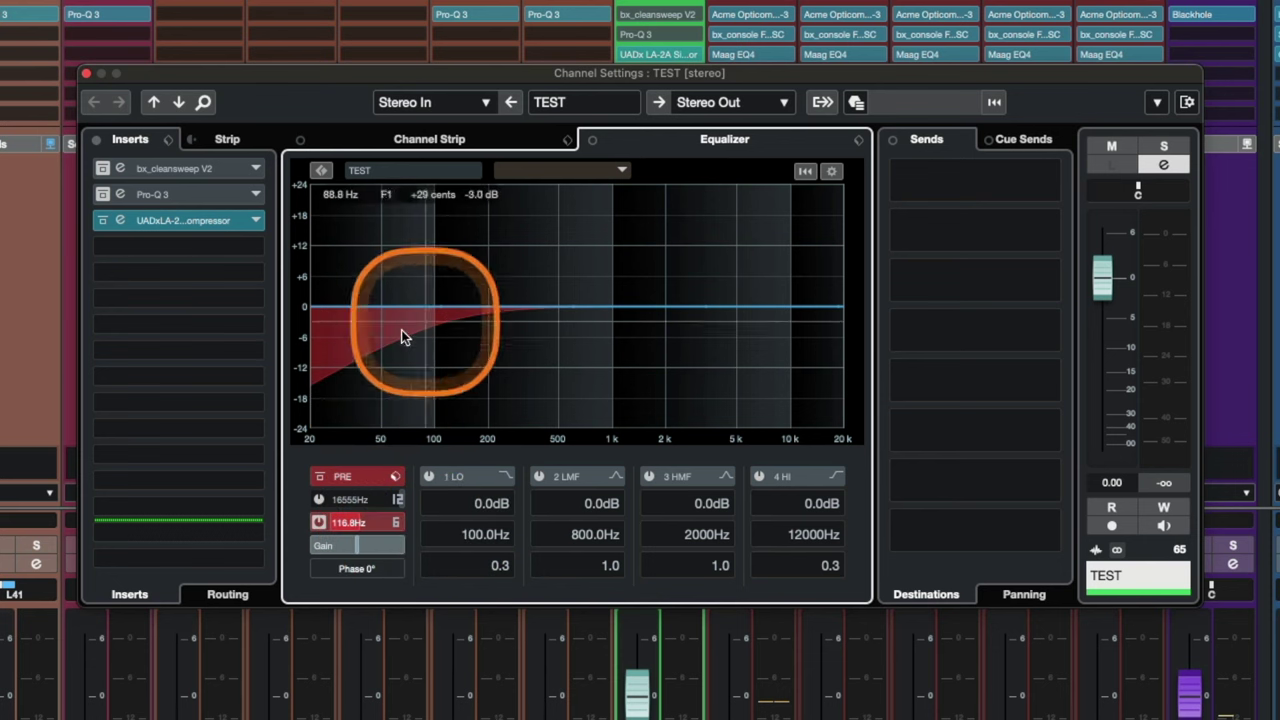
left_click(398, 522)
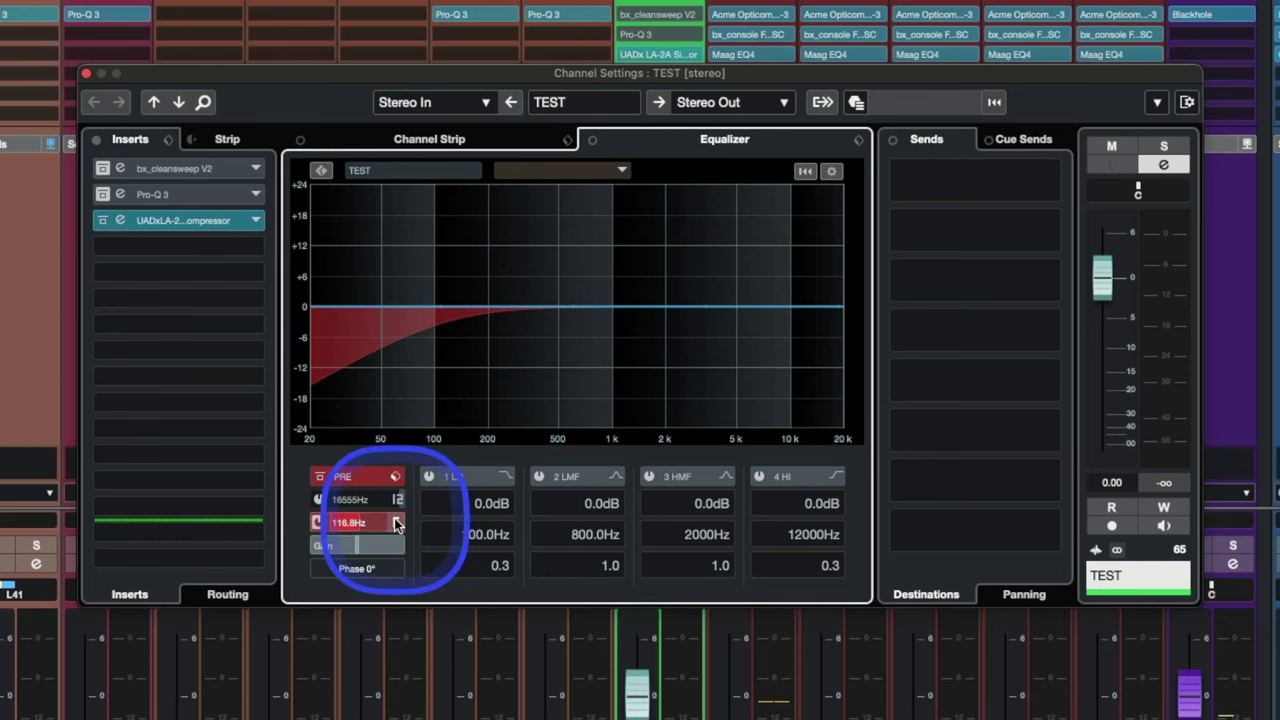
left_click(446, 546)
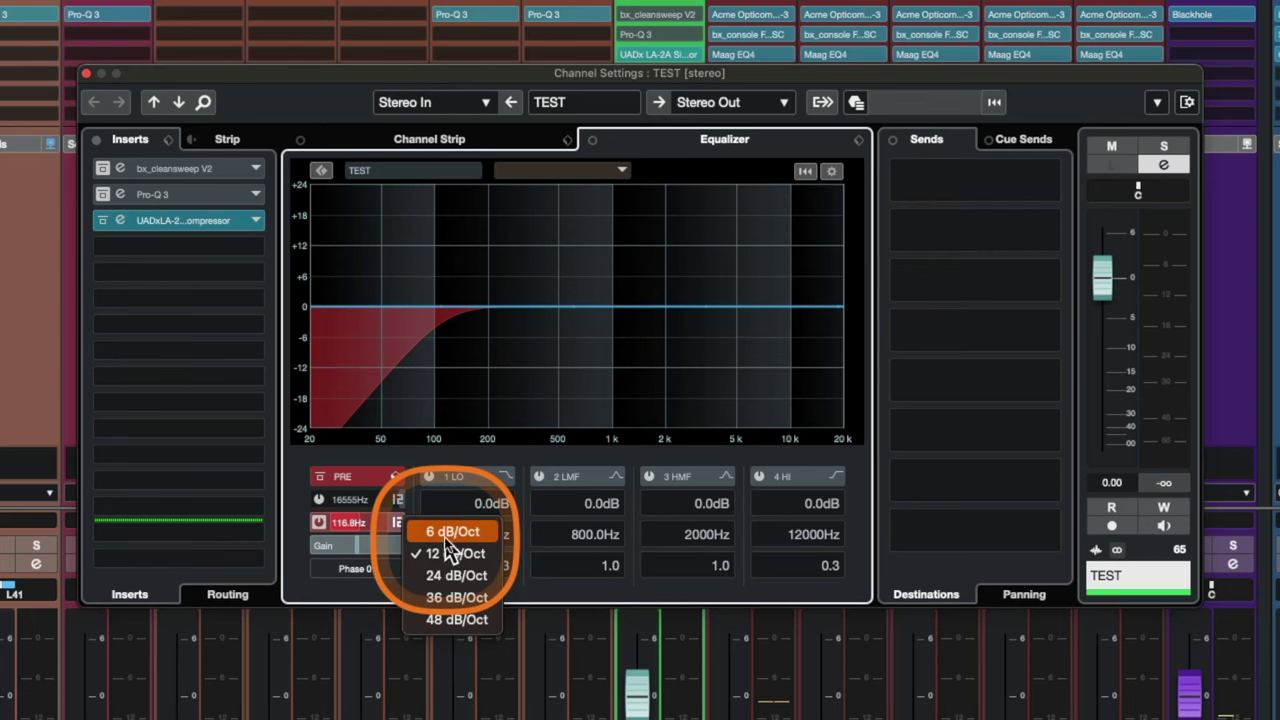
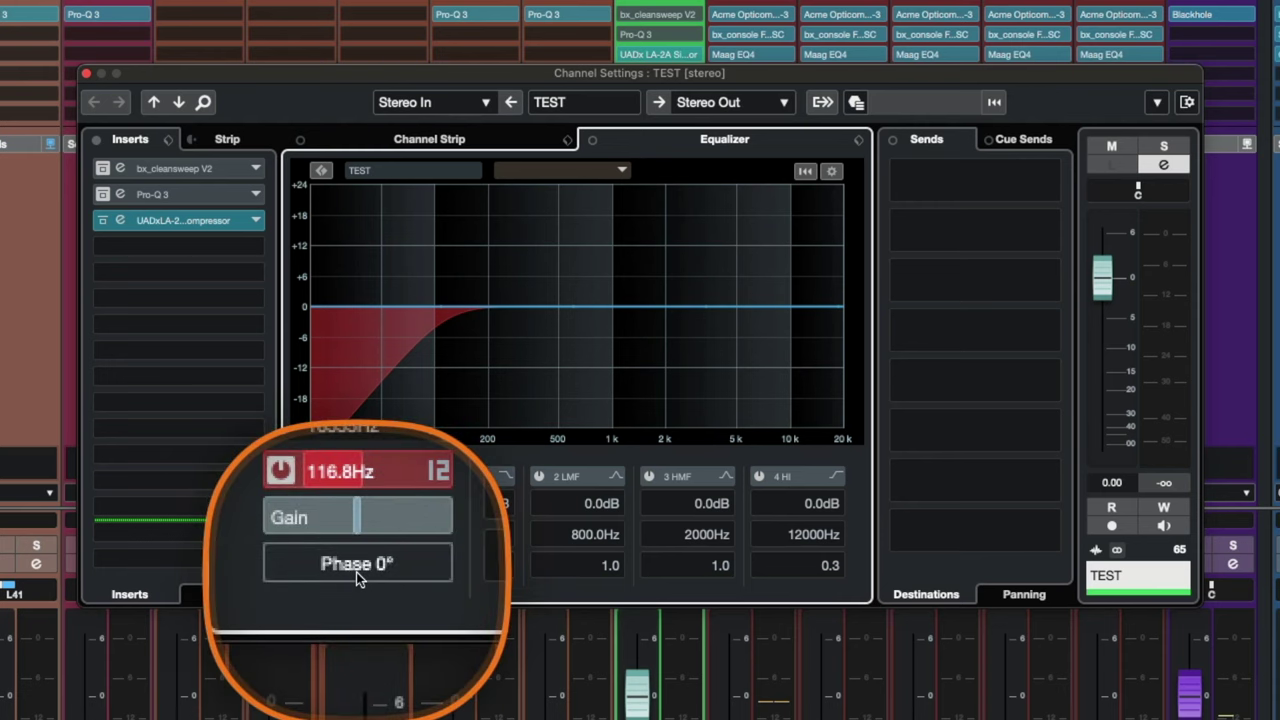
- Flip the TEST channel's Pre phase to 180° and restore it to 0°
left_click(357, 568)
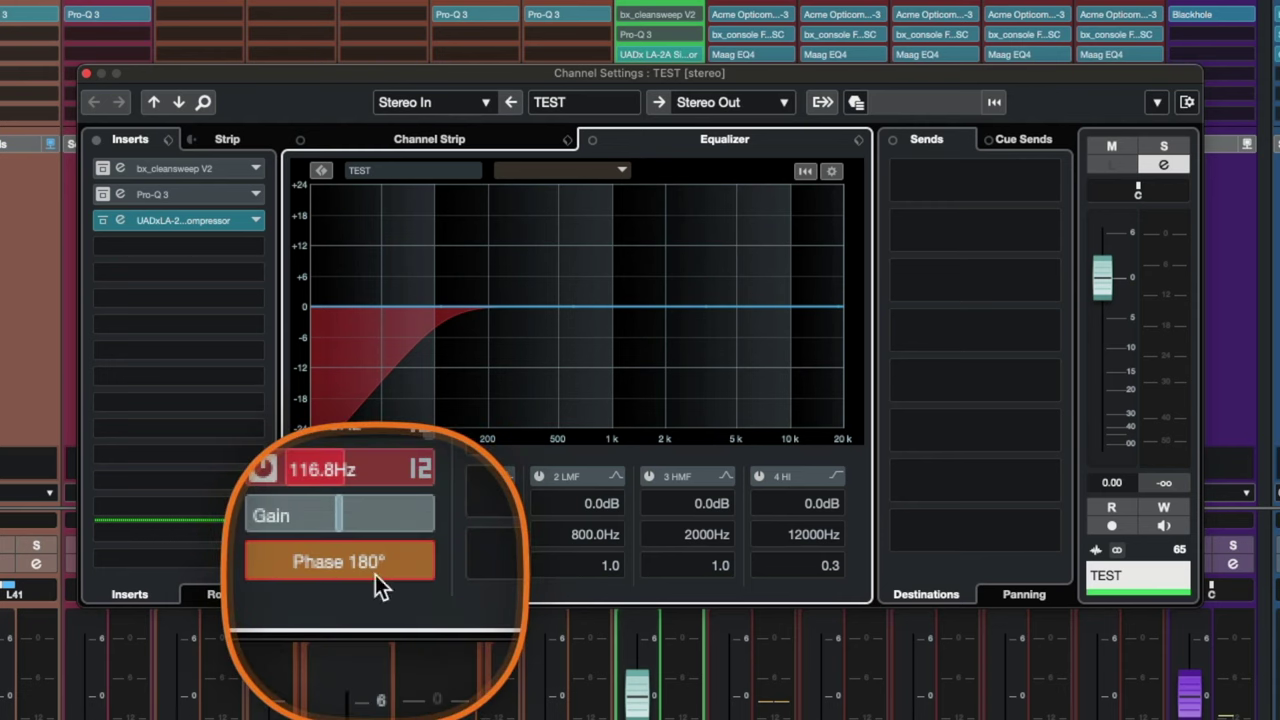
left_click(372, 574)
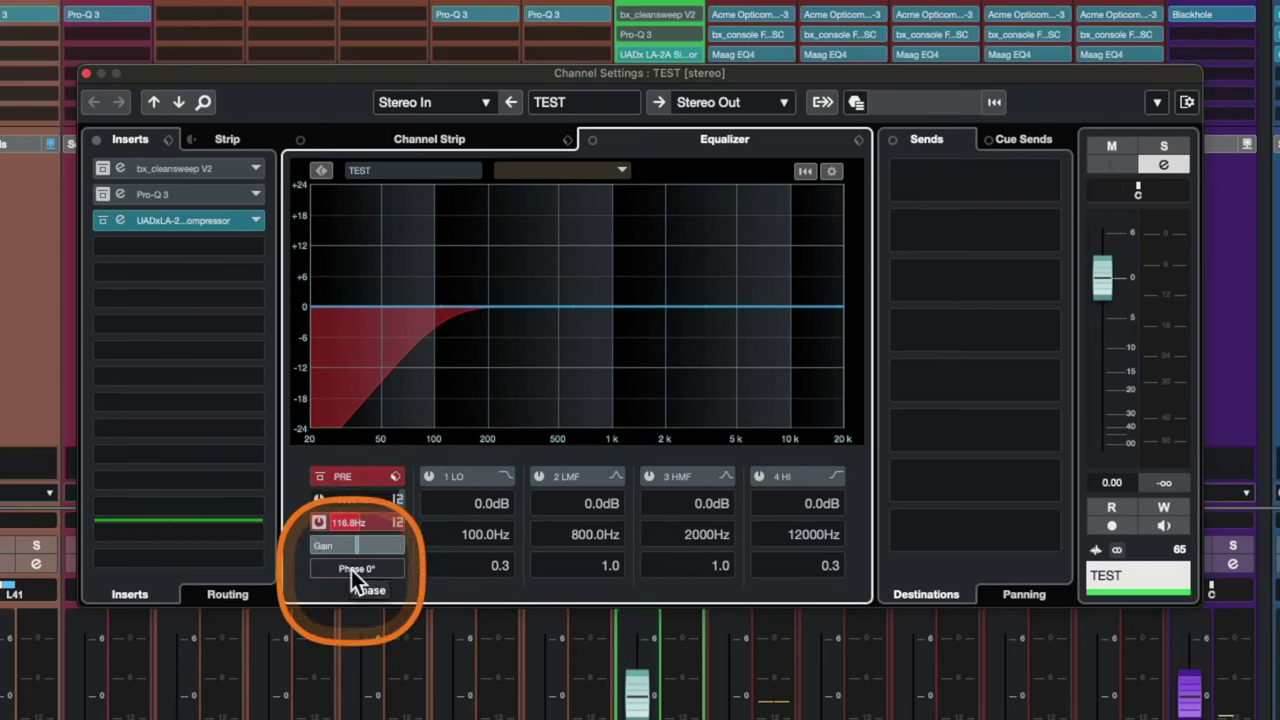
mouse_move(347, 548)
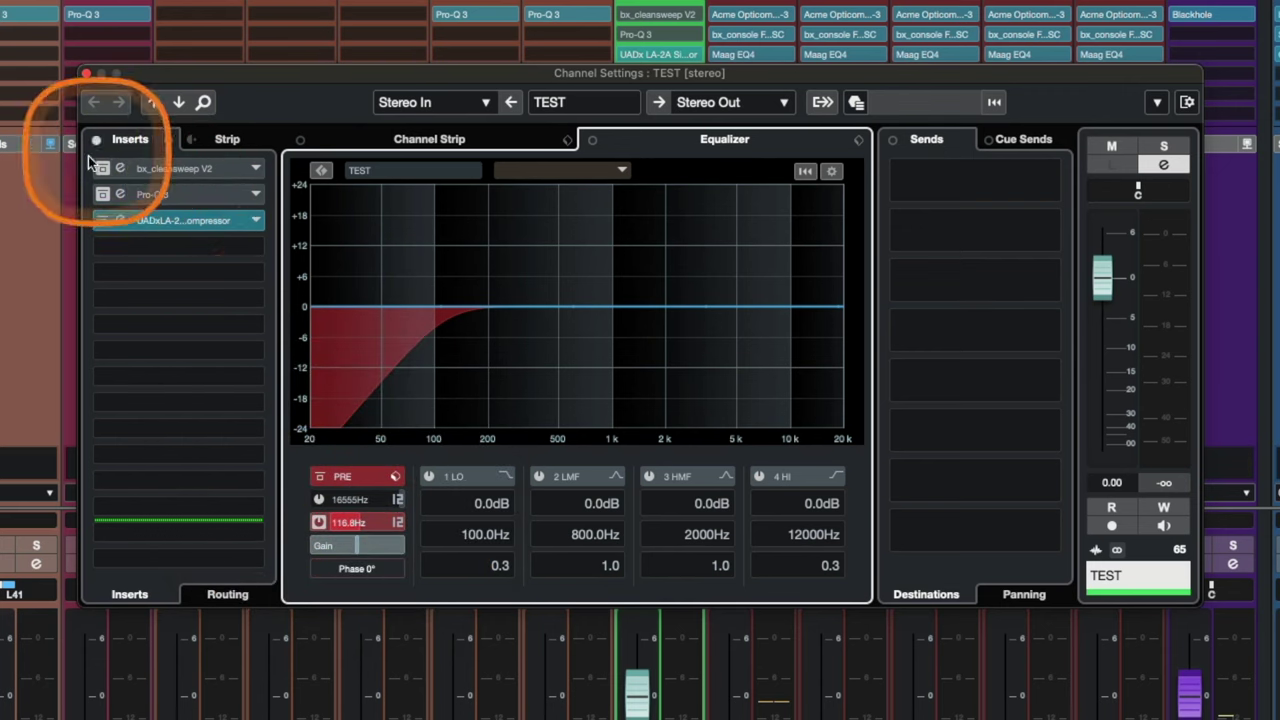
- Remove Pro-Q 3 and bx_cleansweep V2 from the TEST inserts and move the UADx LA-2A compressor to the first slot
left_click(256, 194)
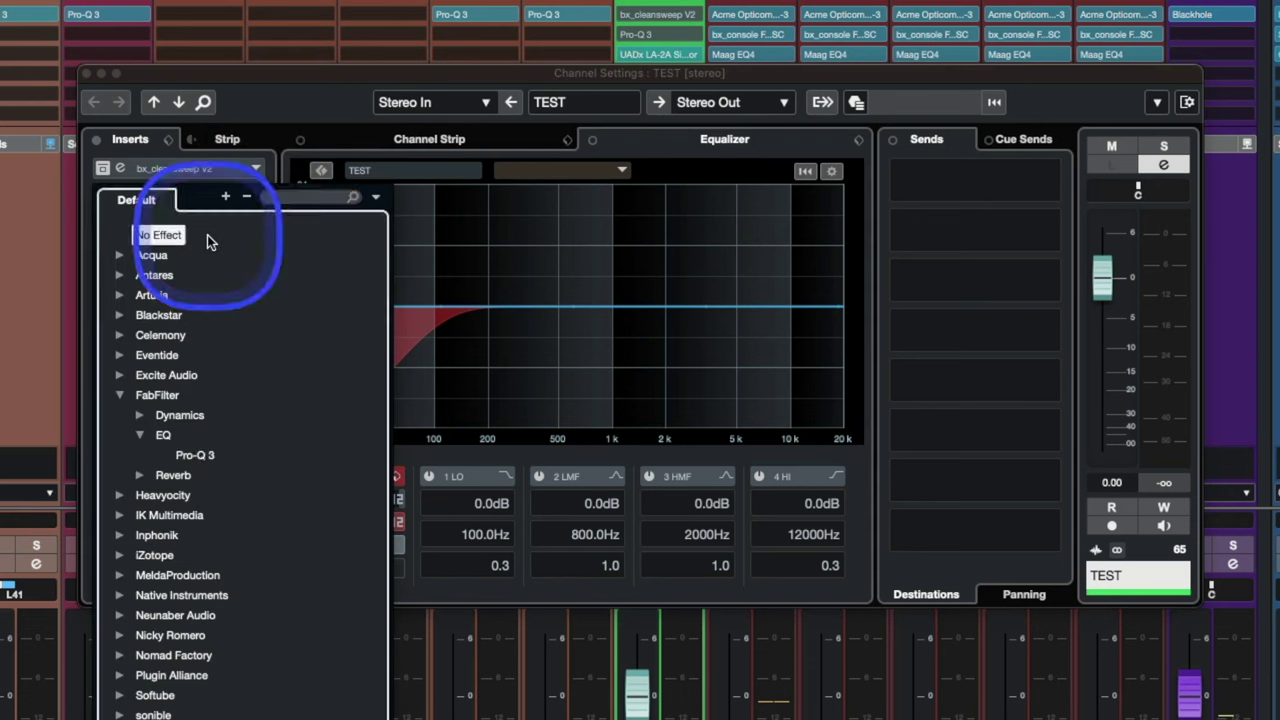
left_click(207, 235)
left_click(256, 167)
left_click(205, 208)
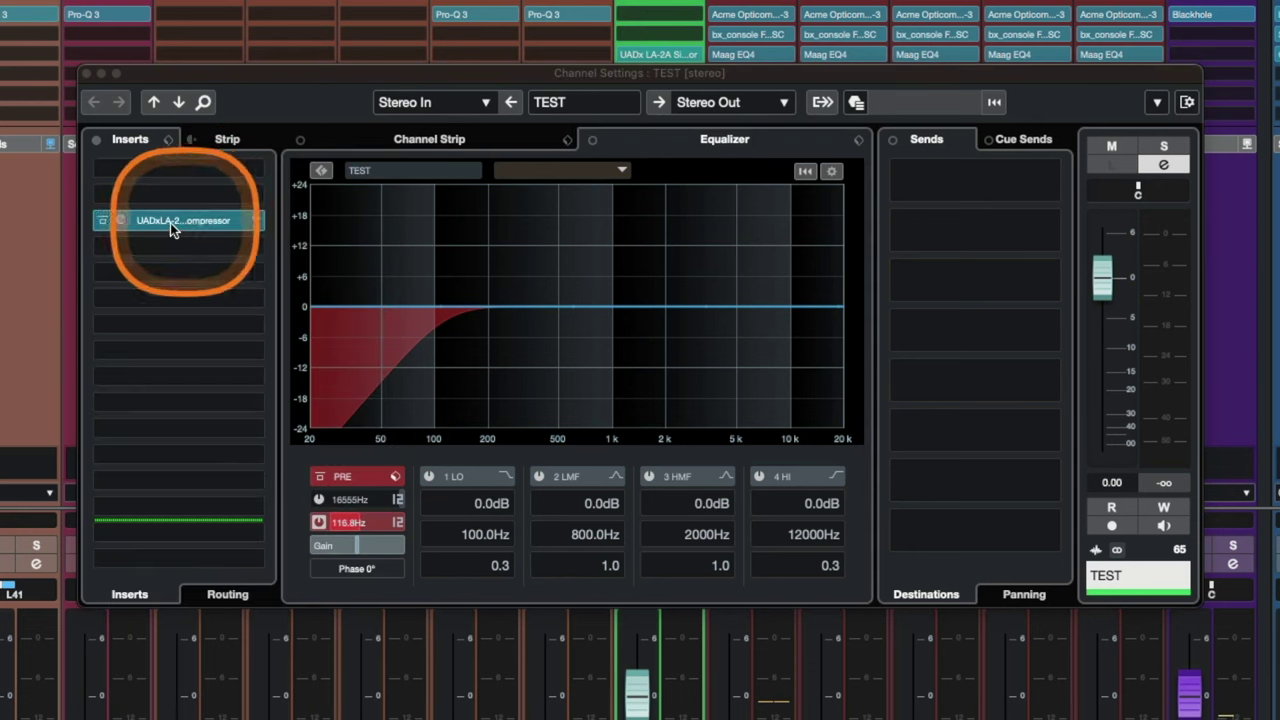
left_click_drag(170, 222, 164, 168)
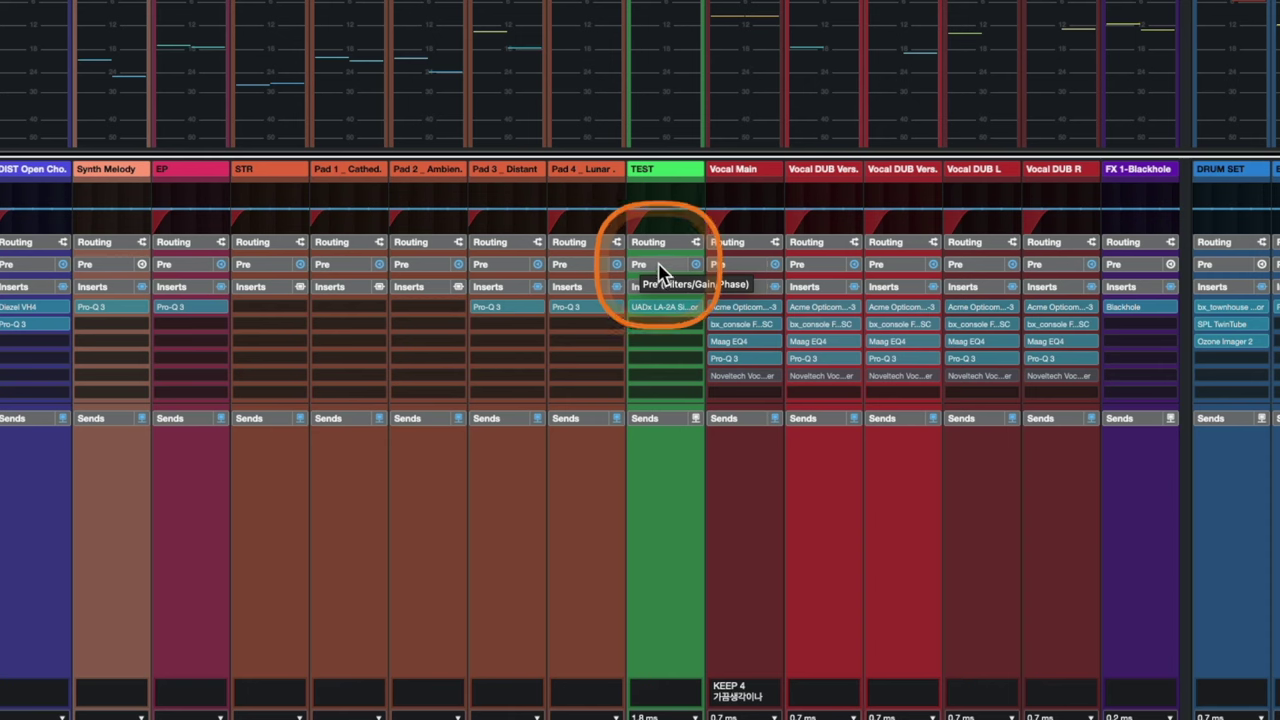
- Expand the Pre section on all channels, open the first Vocal DUB Verse channel's low-cut frequency for editing, and collapse the section again
left_click(659, 269)
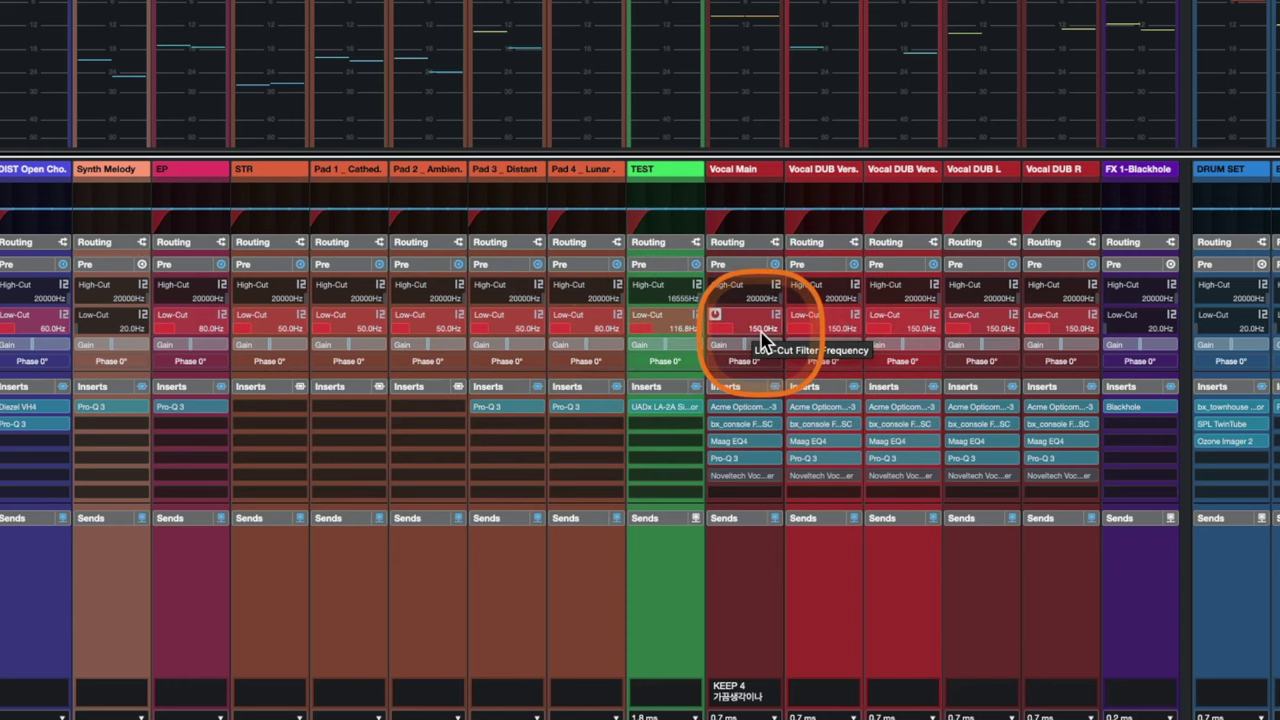
double_click(829, 330)
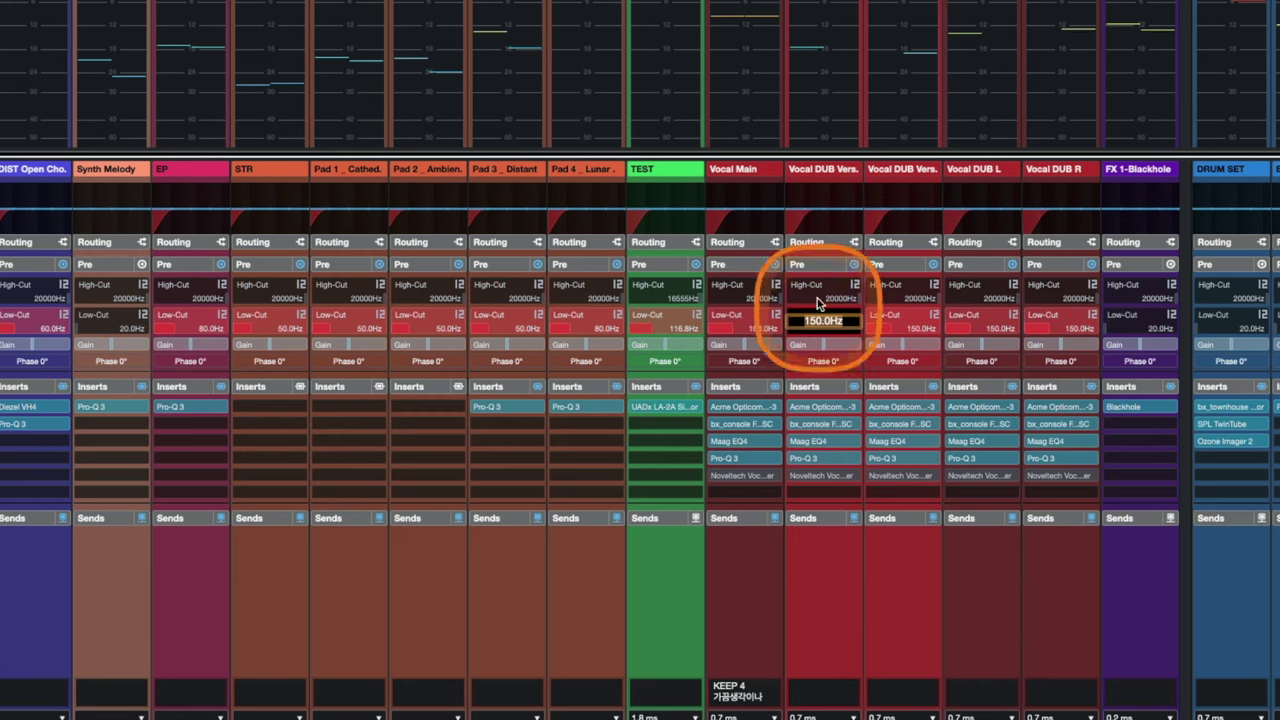
left_click(815, 264)
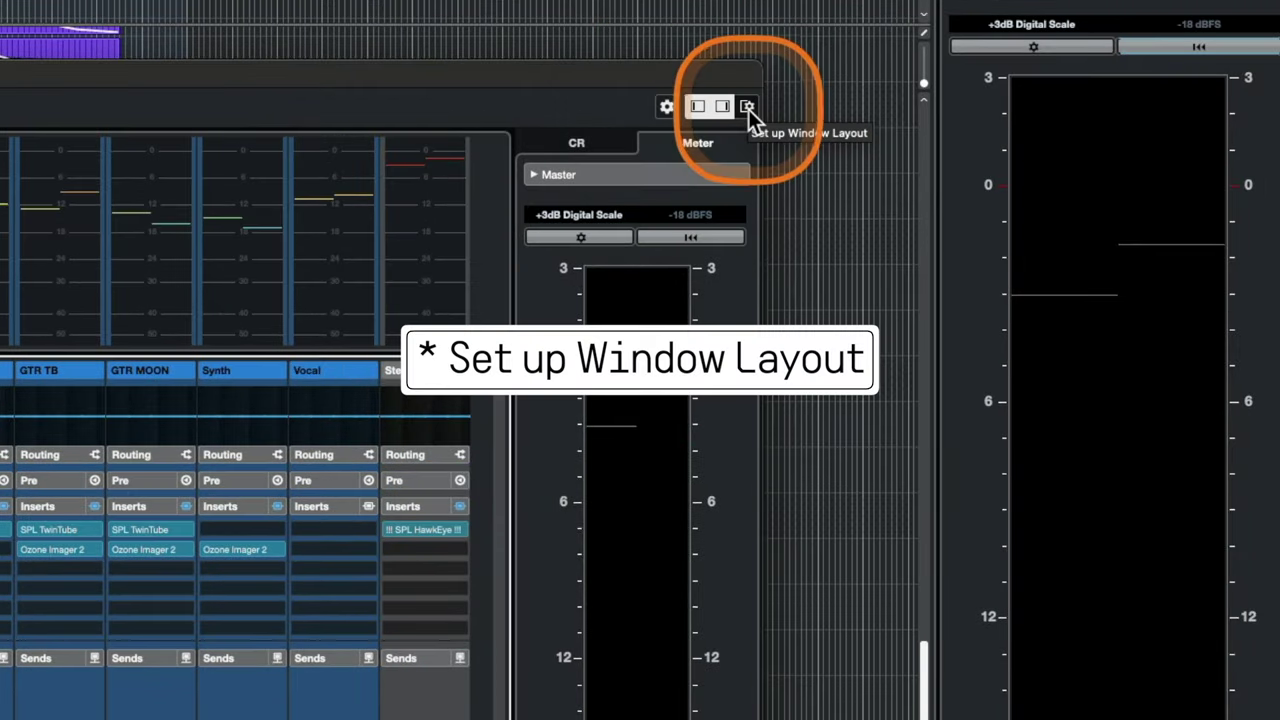
- Hide the Pre rack in the mixer's window layout setup and show it again
left_click(748, 107)
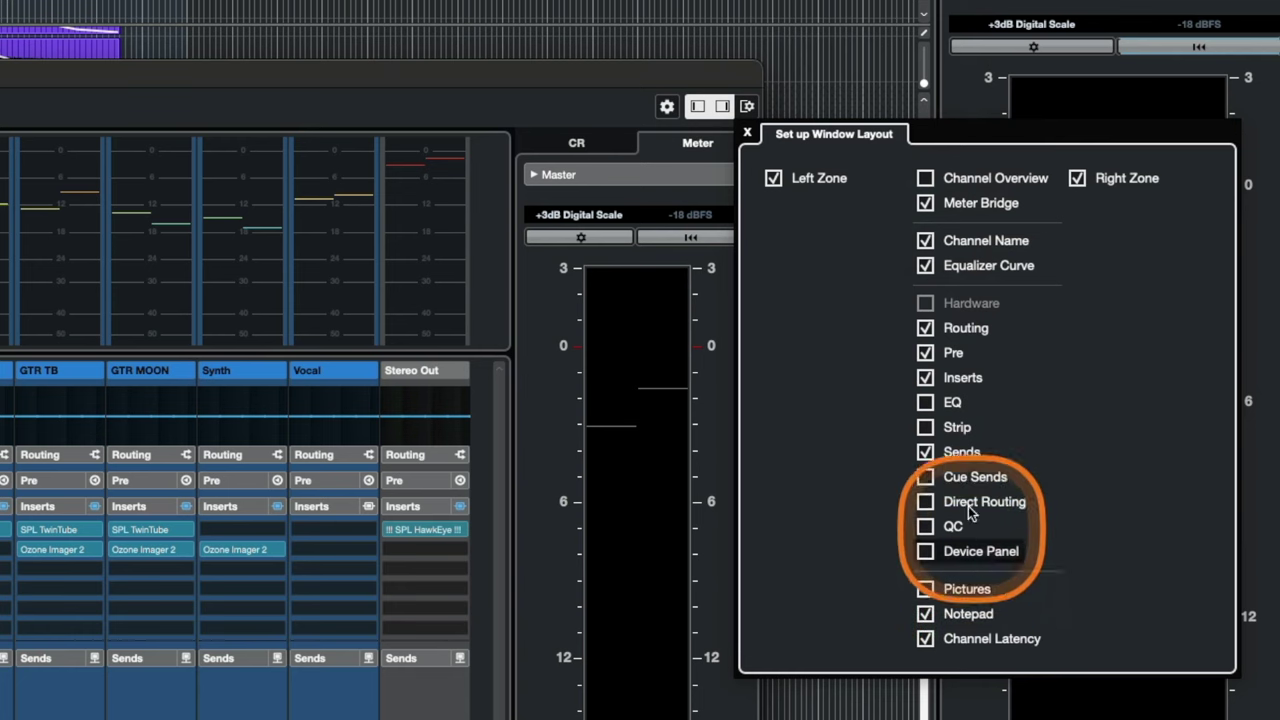
left_click(925, 352)
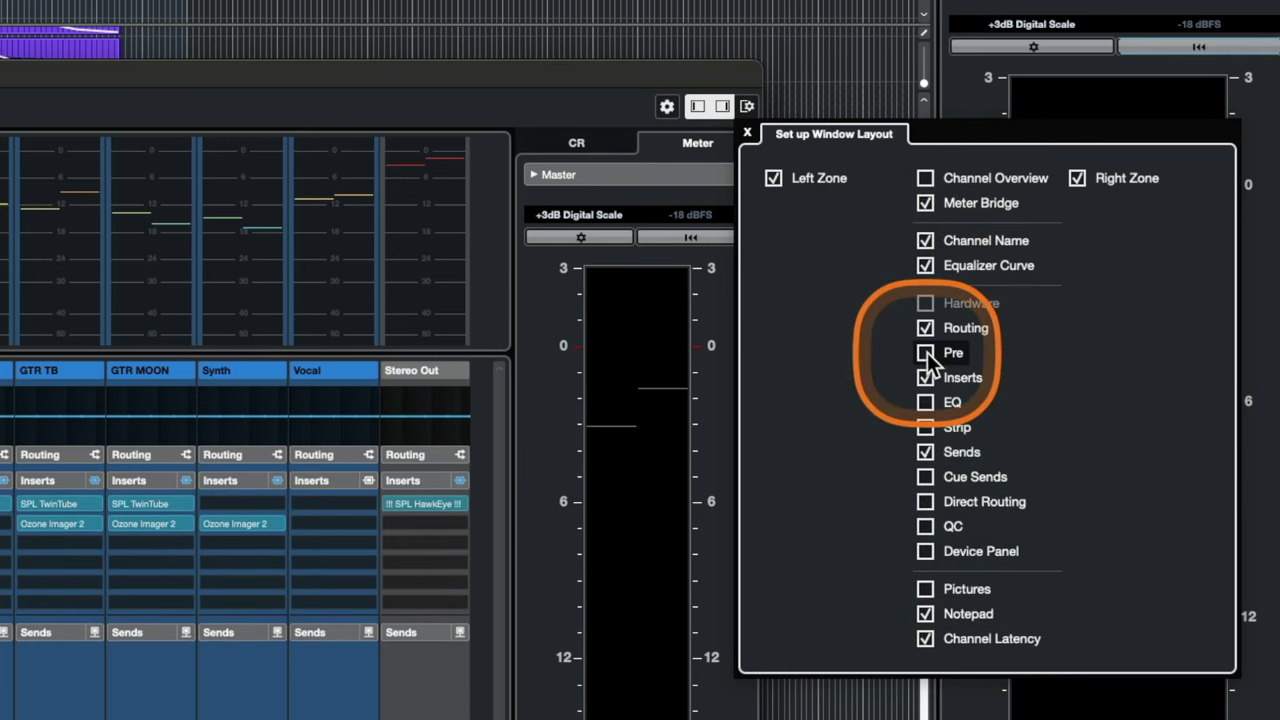
left_click(925, 352)
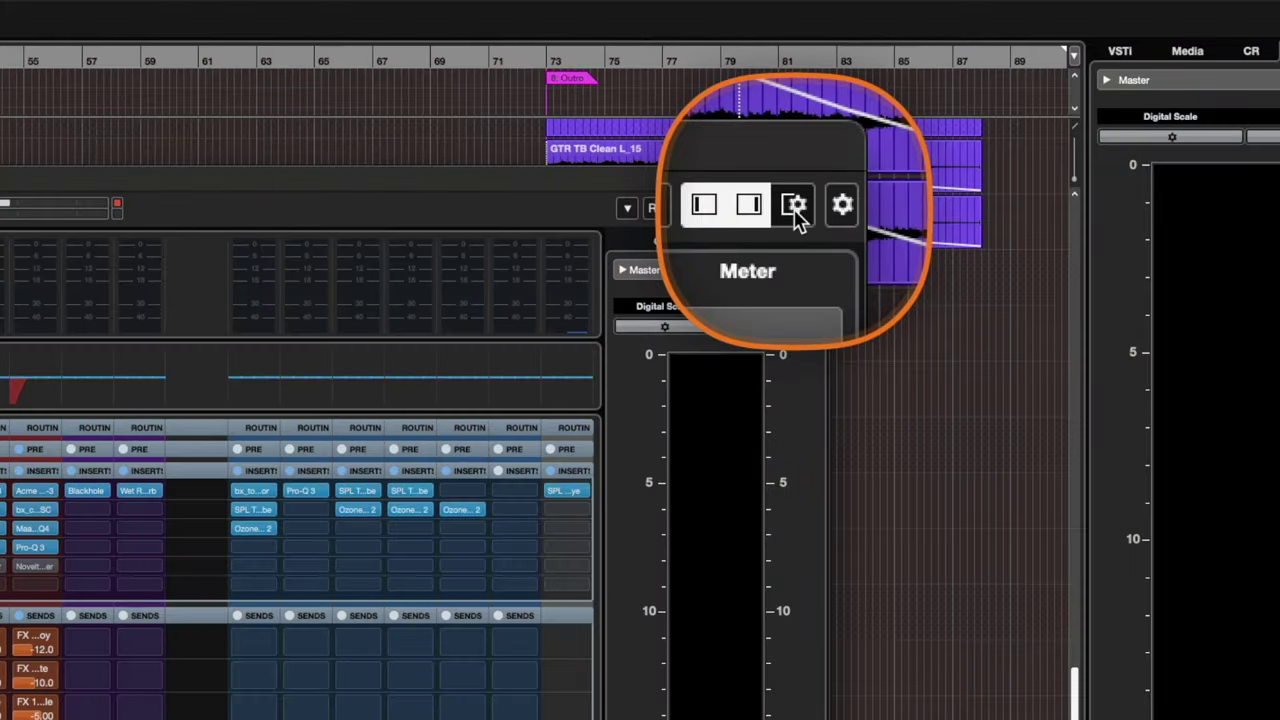
- Look through the older mixer's window layout options, and hide and show the Pre (Filters/Gain/Phase) rack again through the rack types
left_click(793, 208)
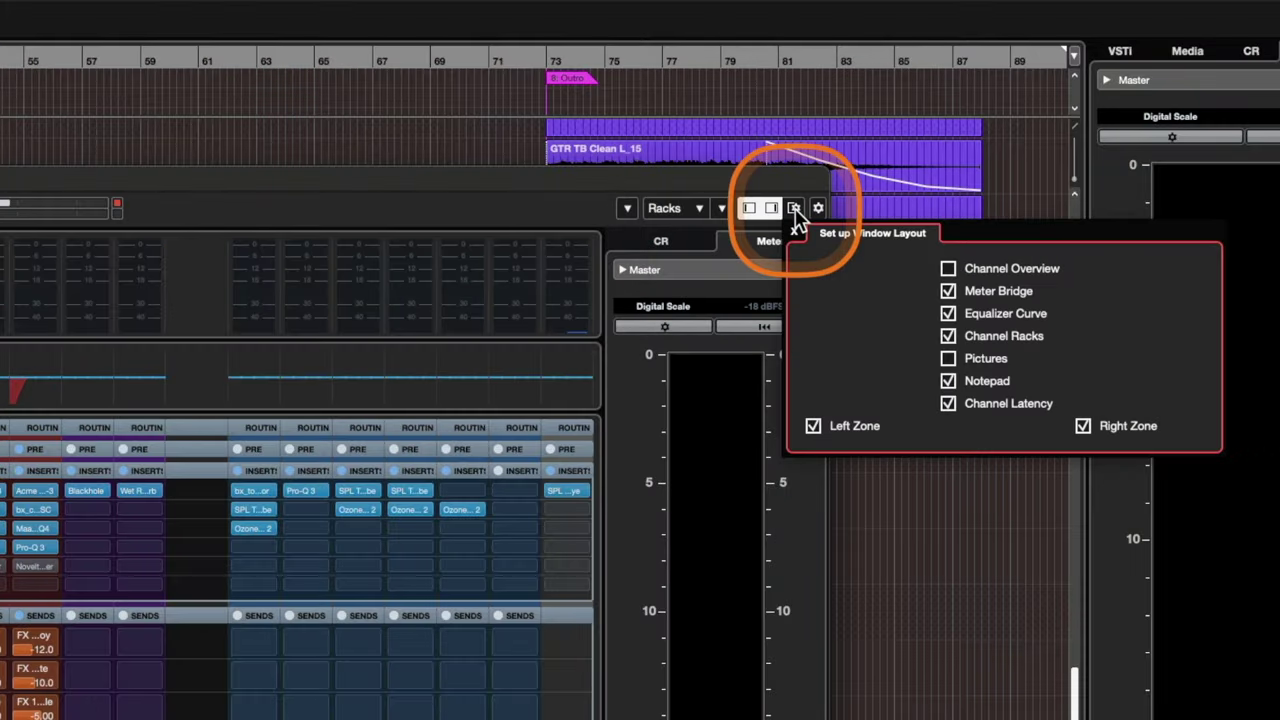
left_click(950, 269)
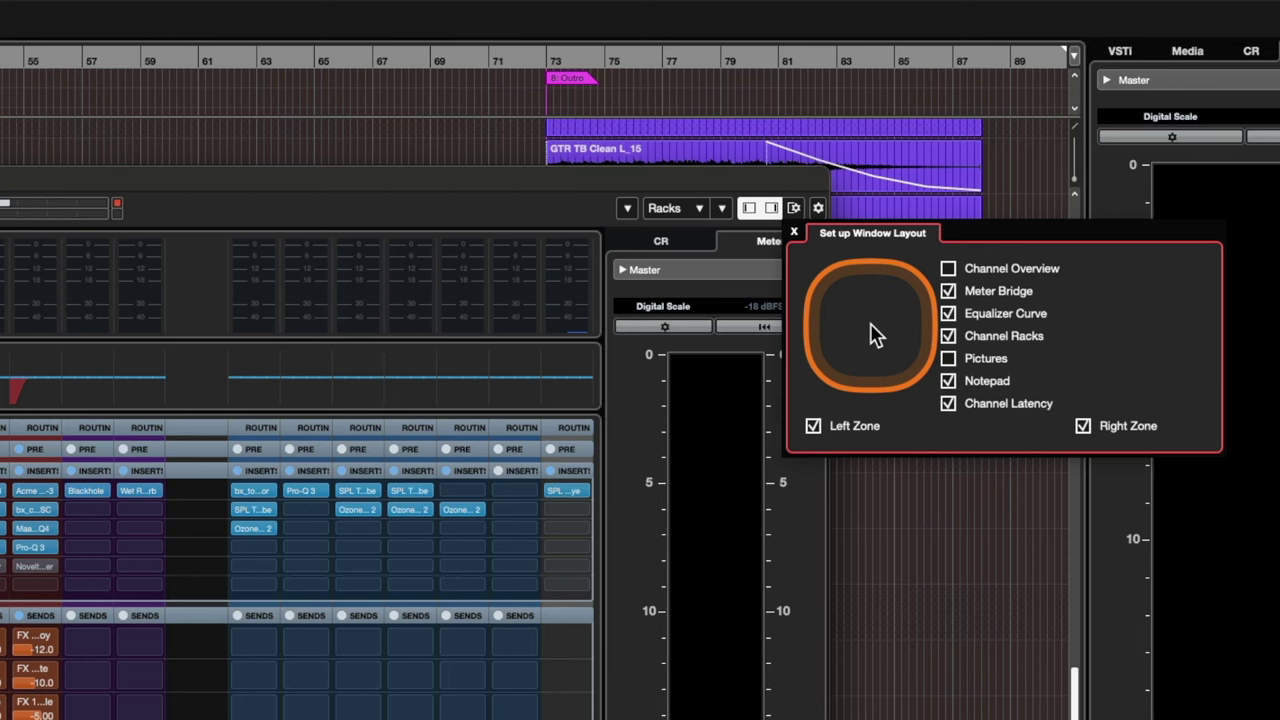
left_click(699, 210)
left_click(699, 210)
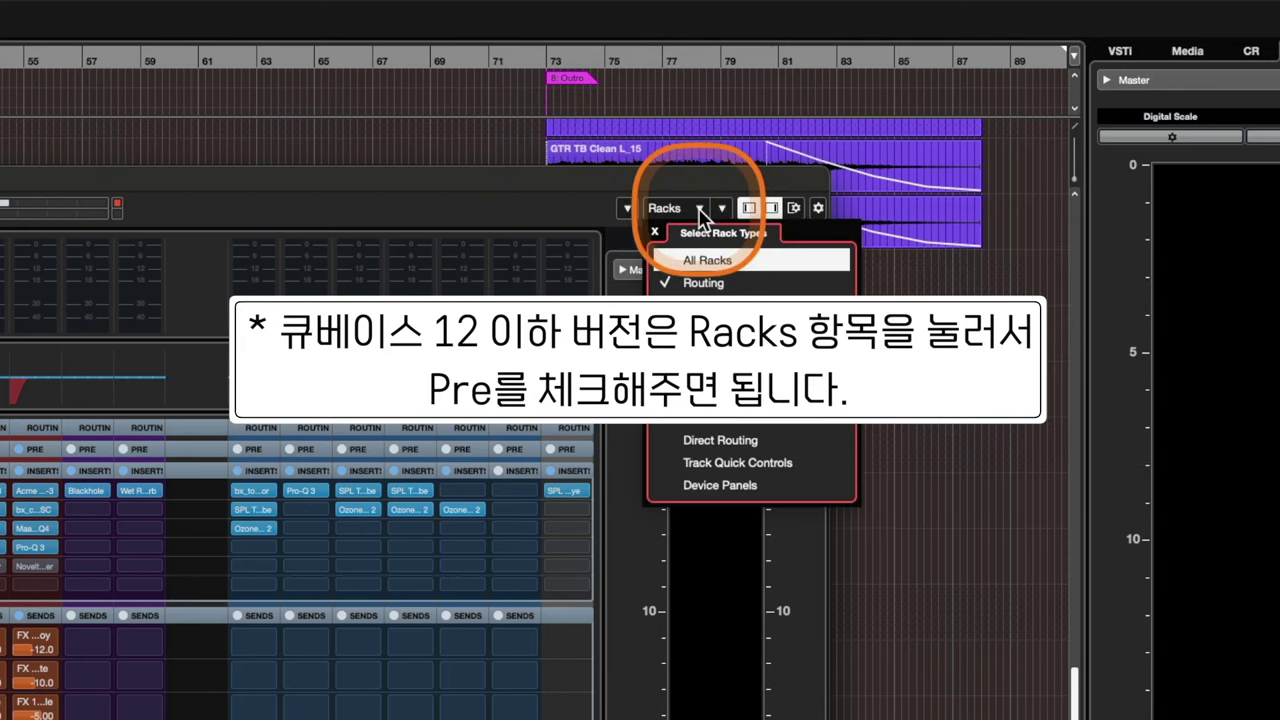
left_click(668, 305)
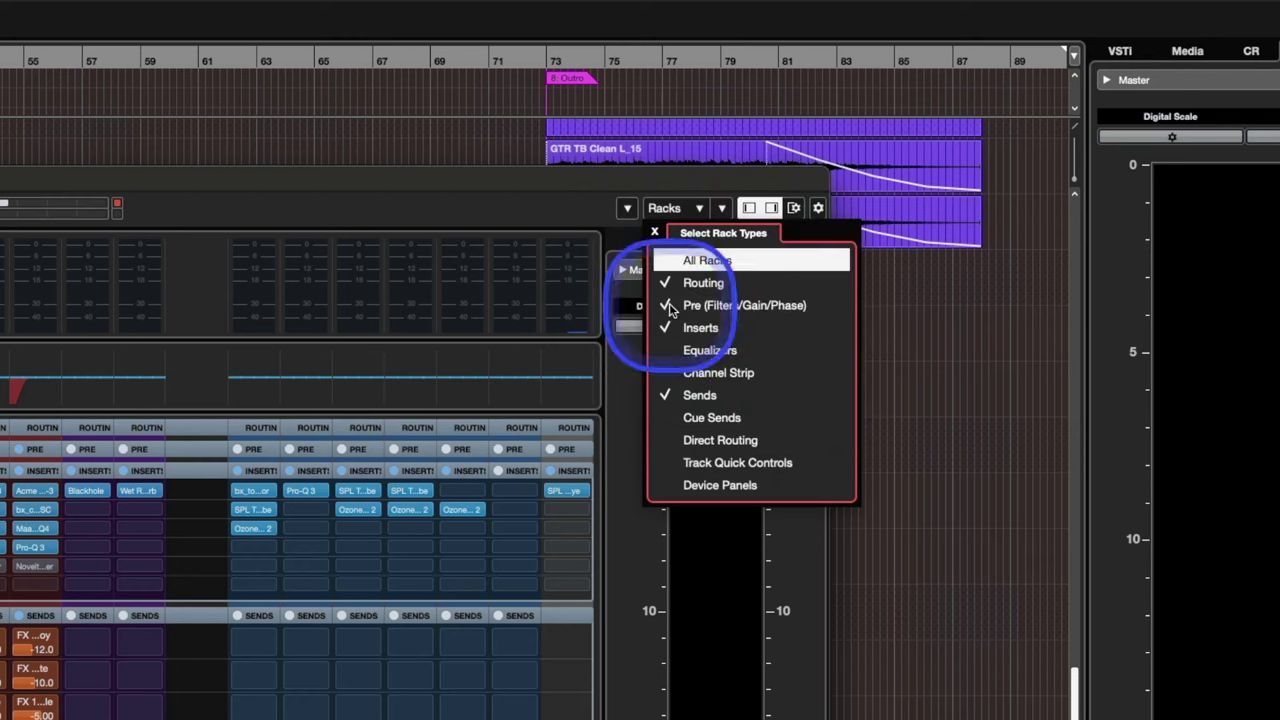
left_click(671, 308)
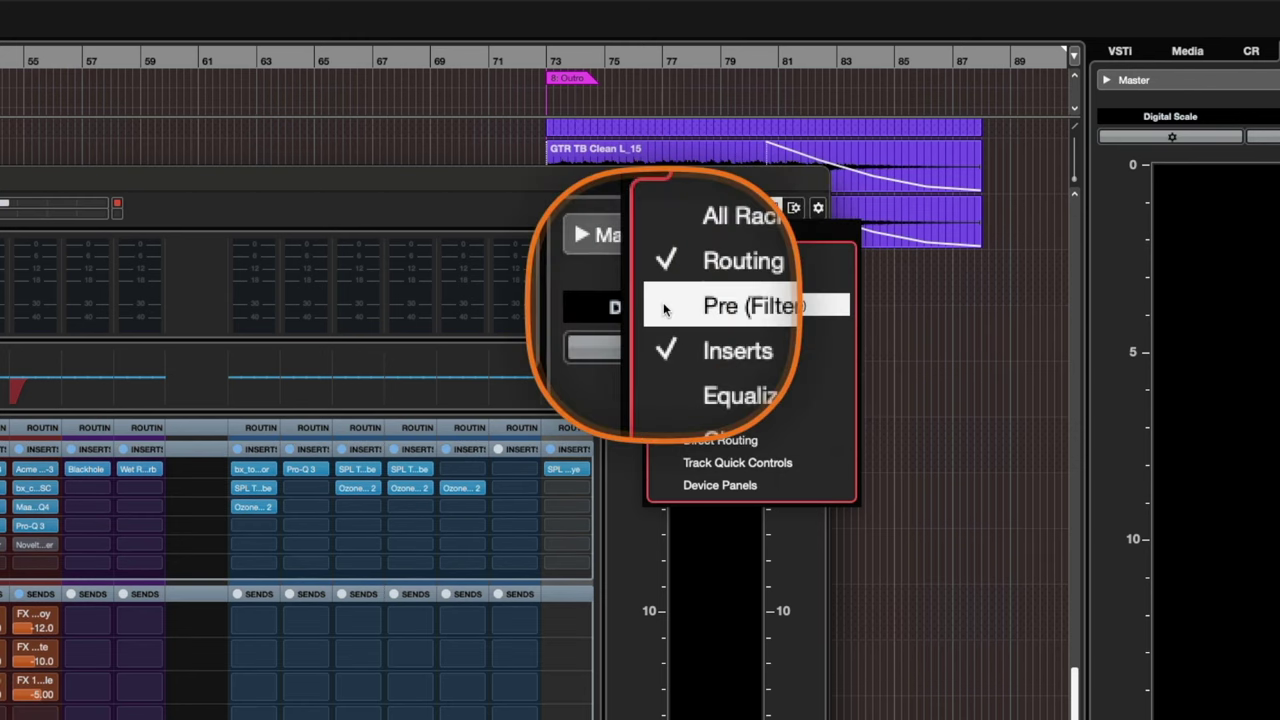
left_click(669, 308)
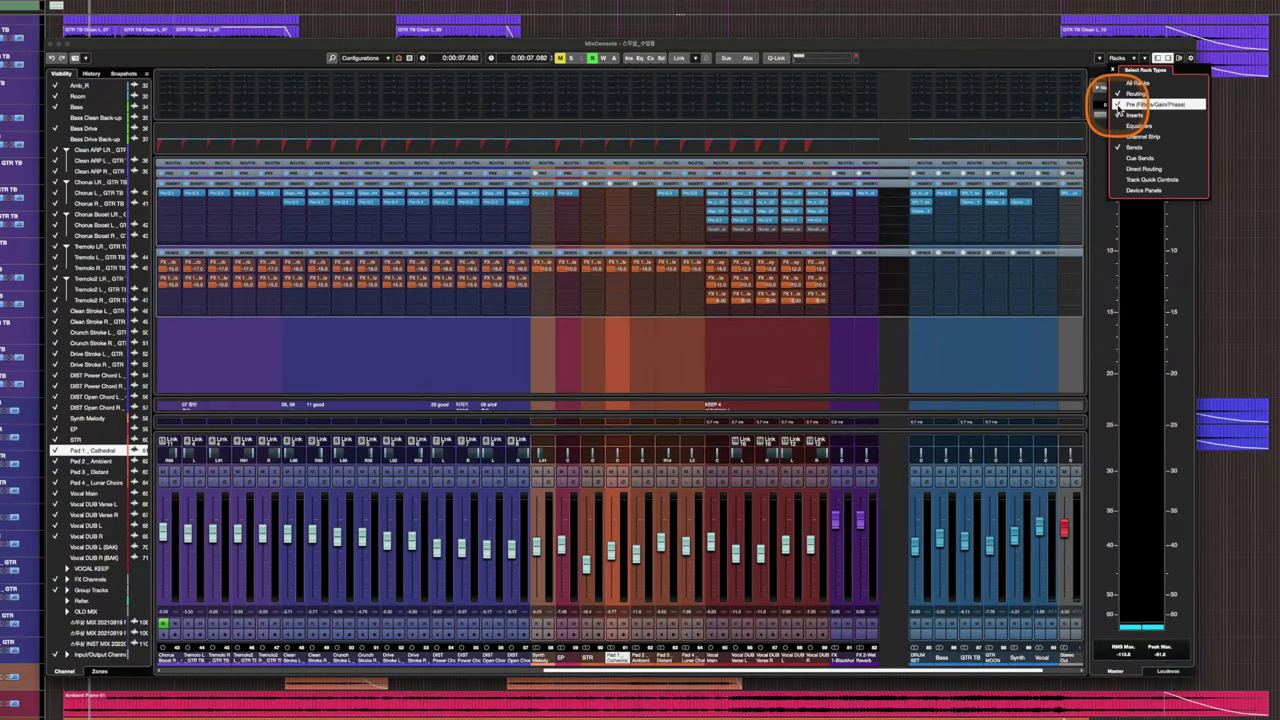
left_click(557, 208)
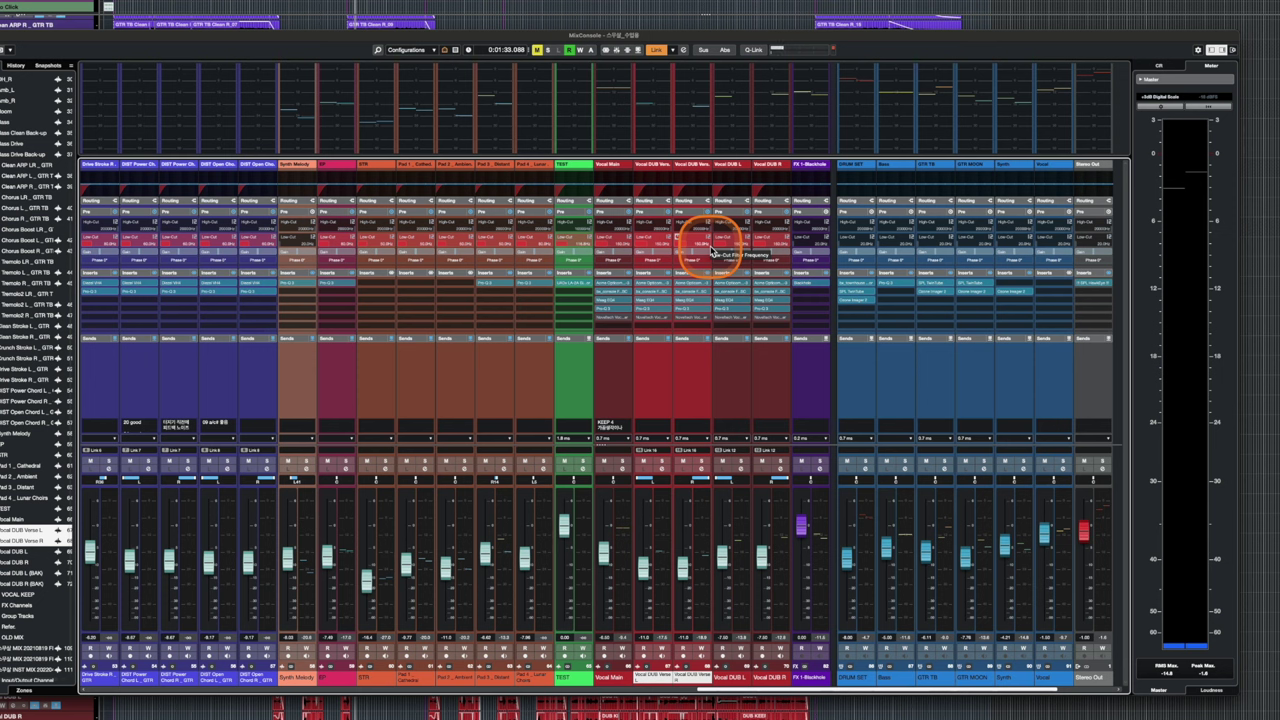
- Select the channels from STR through Pad 4 and switch their Pre low-cut filters off and on together with a temporary link
left_click(372, 680)
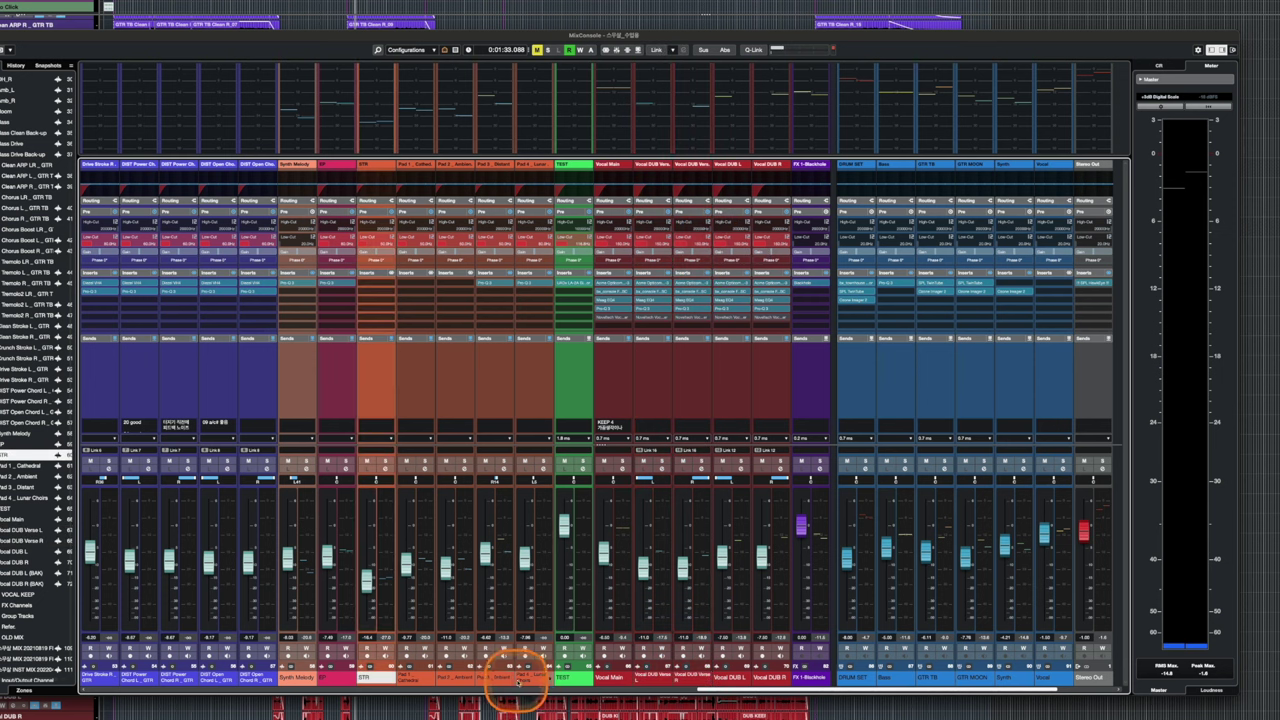
left_click(528, 680, "shift")
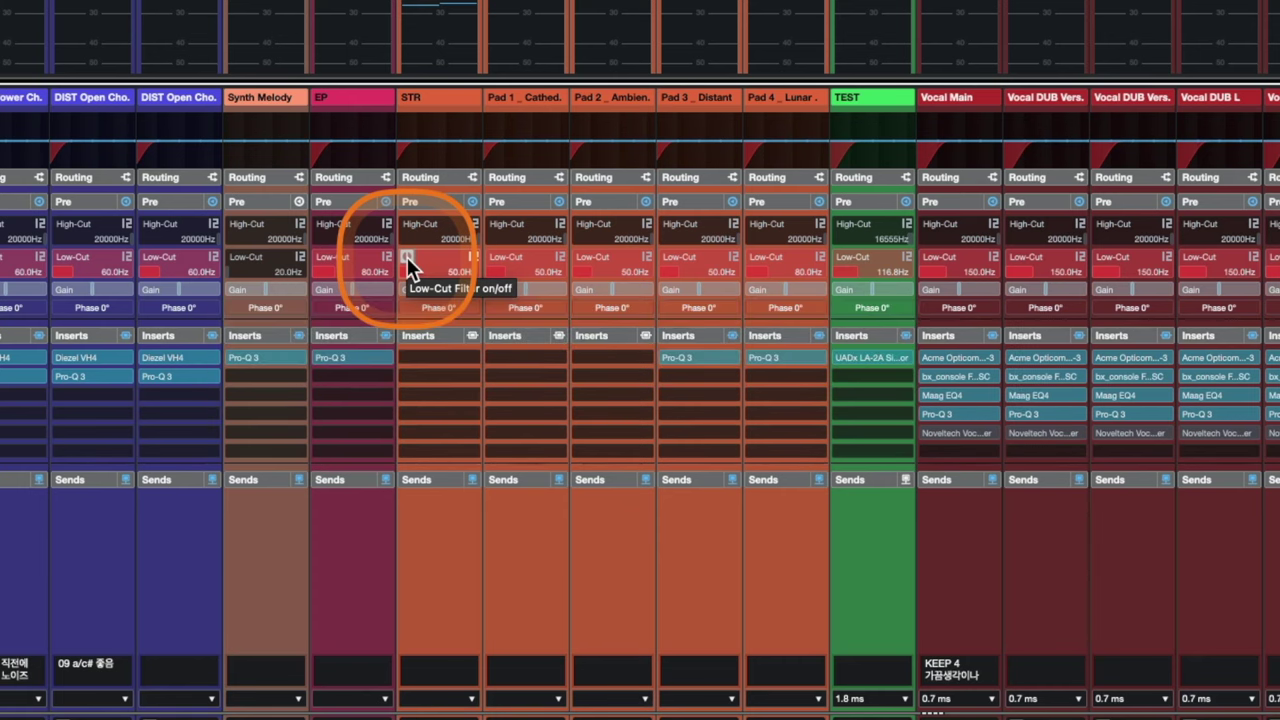
left_click(407, 257, "alt+shift")
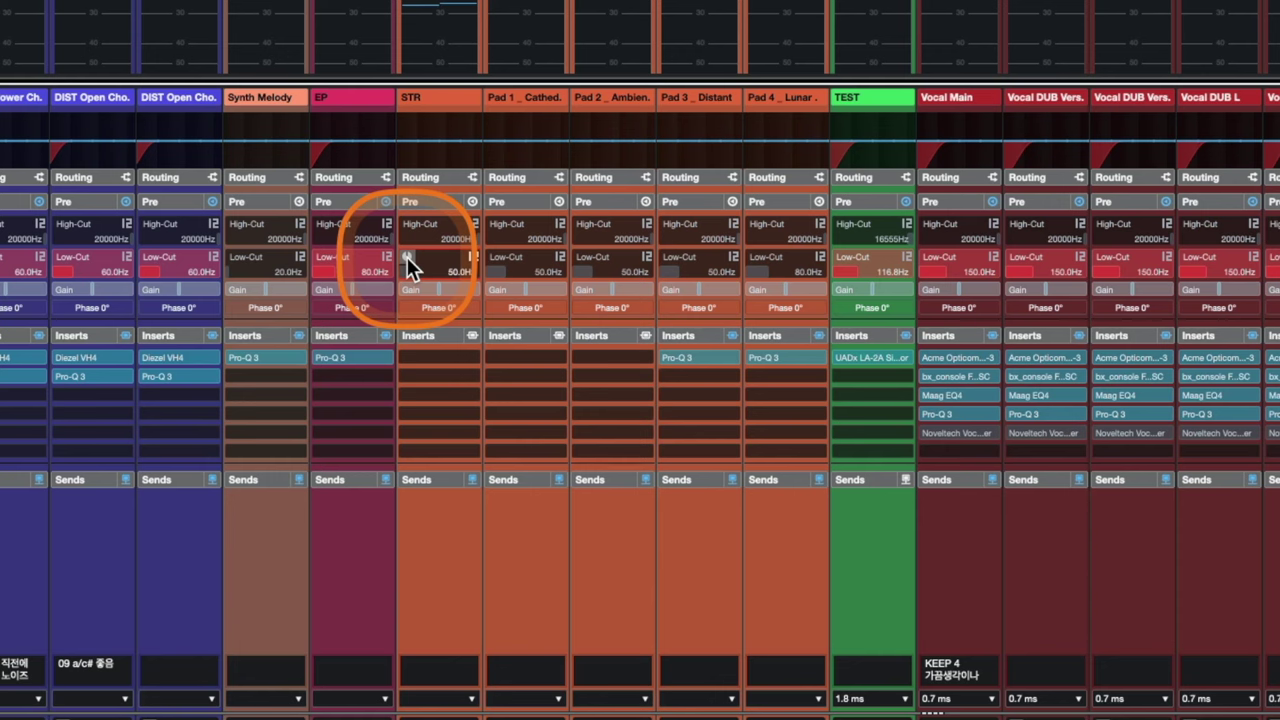
left_click(407, 257, "alt+shift")
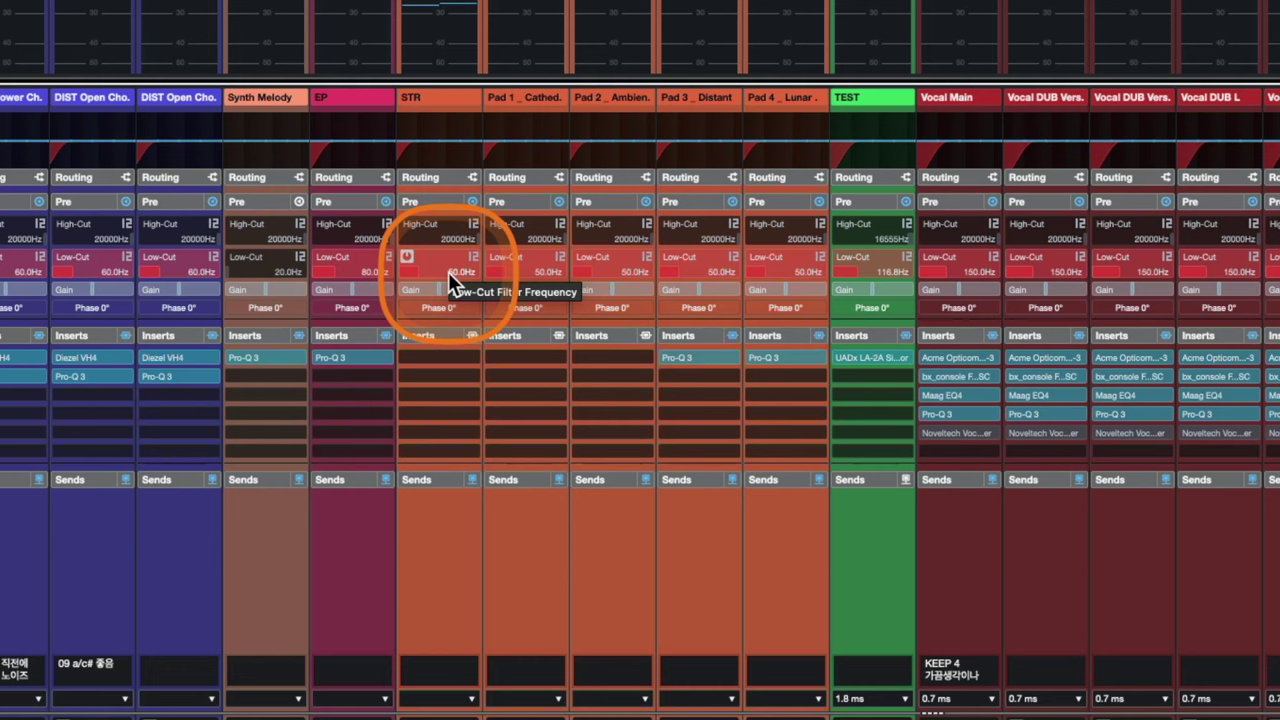
- Set the Pre low-cut frequency to 70 Hz on all selected channels from STR through Pad 4 together
double_click(448, 272)
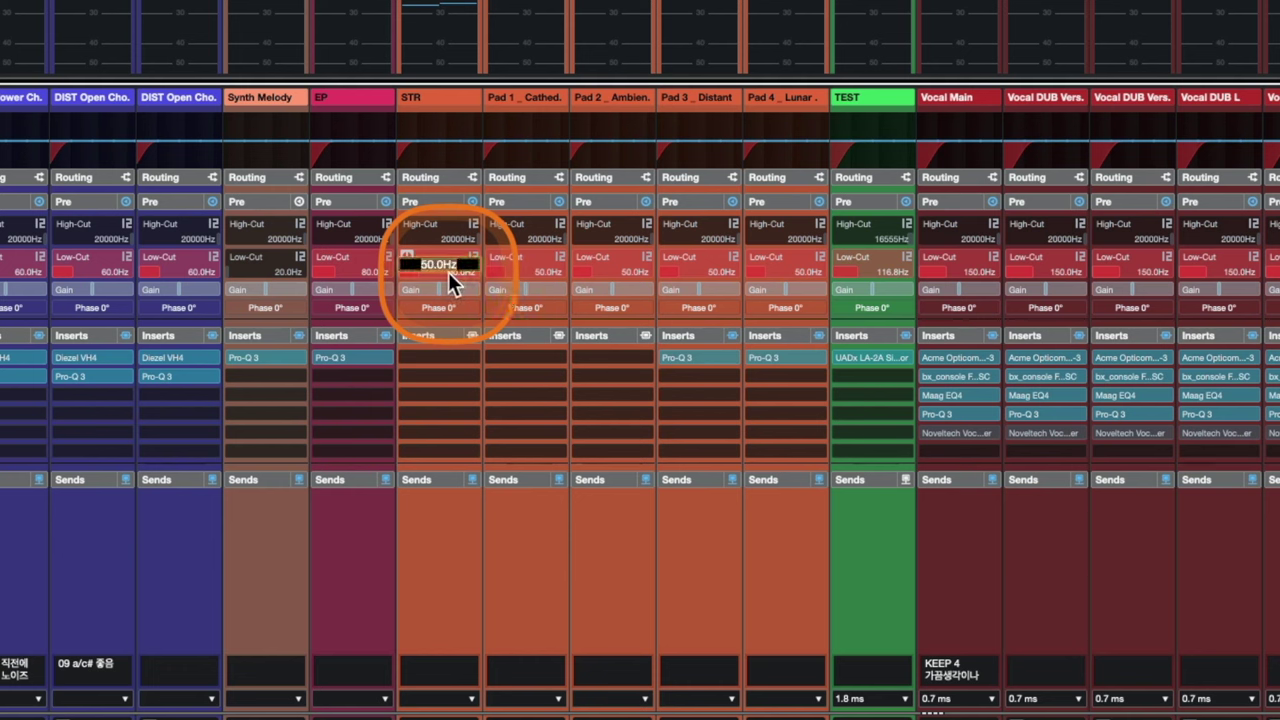
type("70")
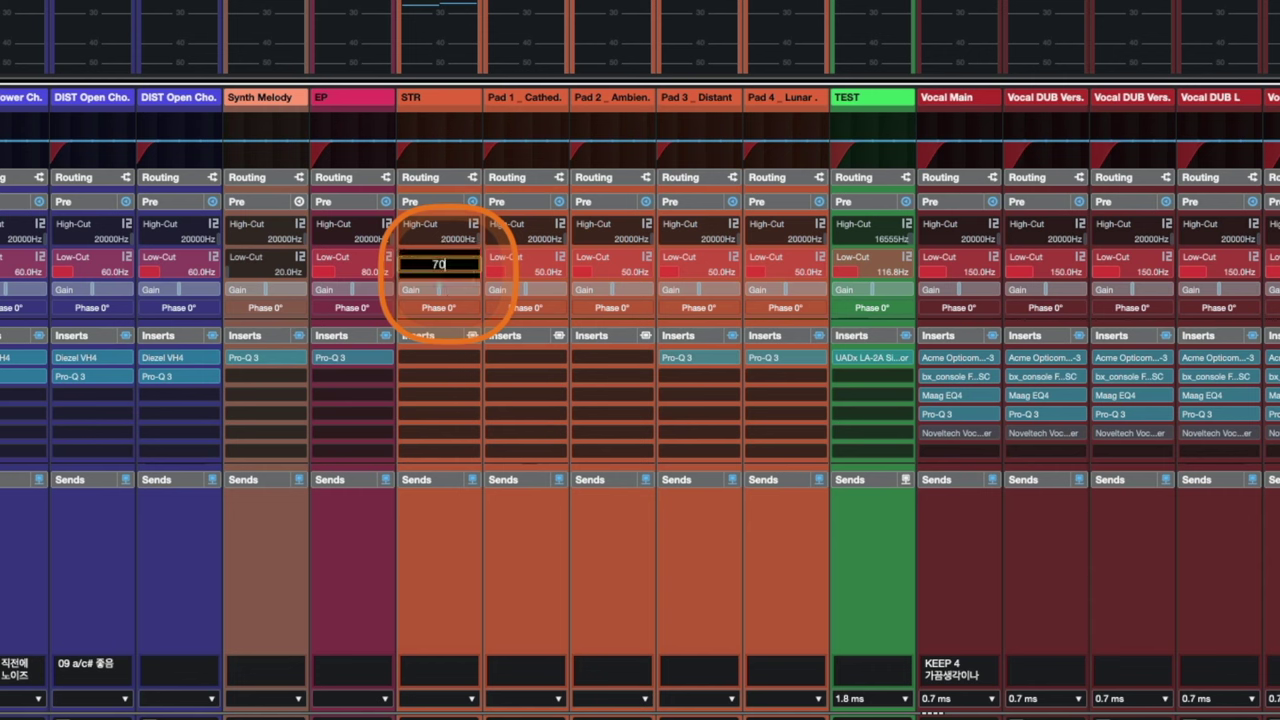
key("Return")
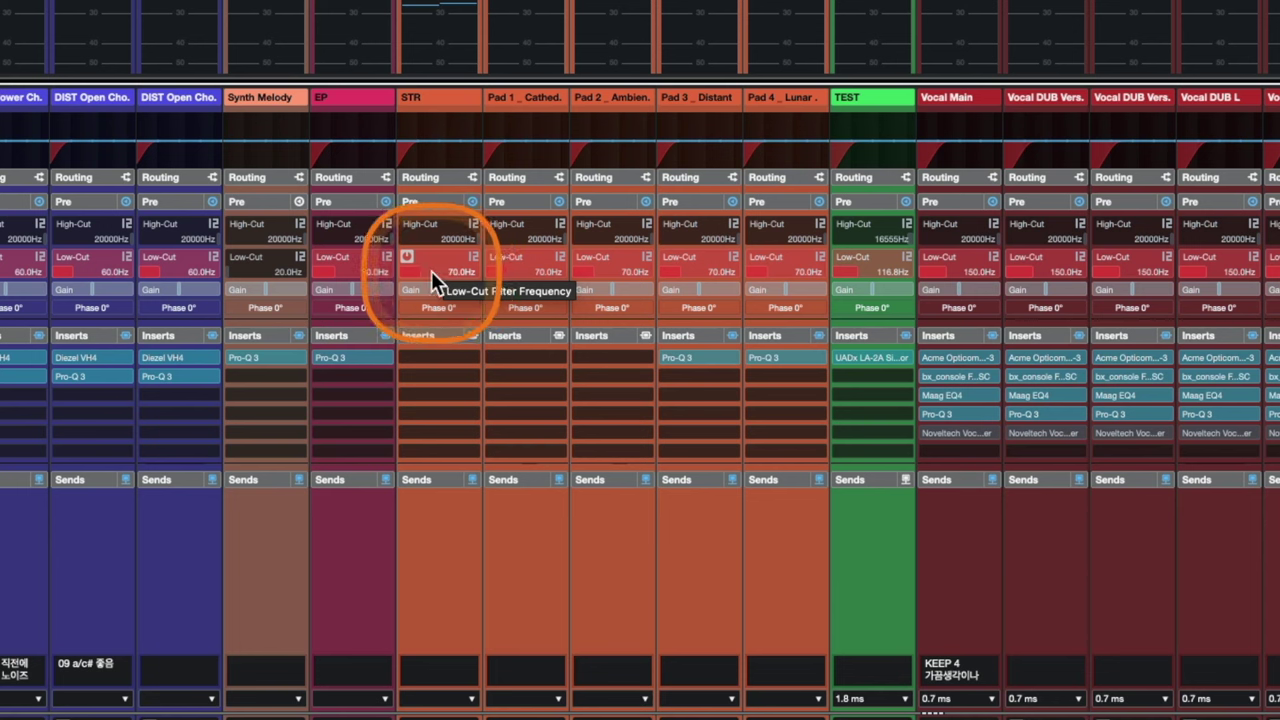
- Raise the low-cut frequency of the selected STR through Pad 4 channels to 104.1 Hz and view the filter slope options without choosing one
left_click_drag(431, 271, 484, 203)
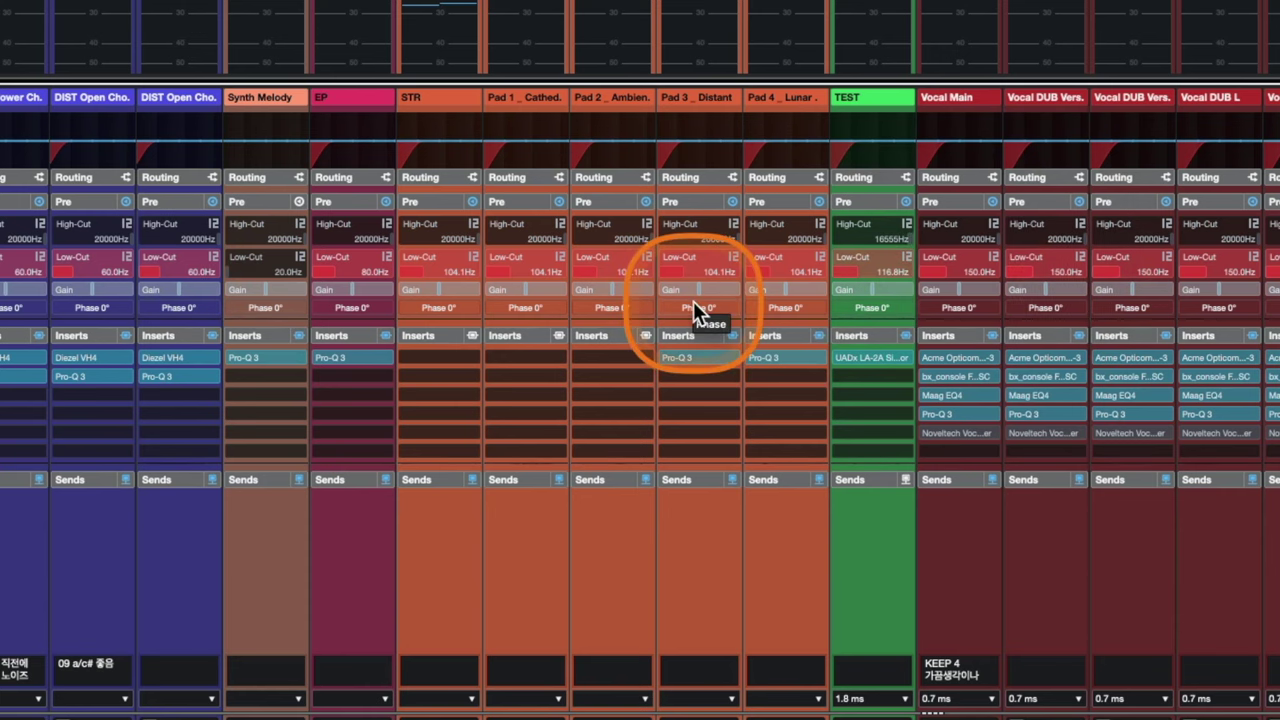
left_click(474, 258)
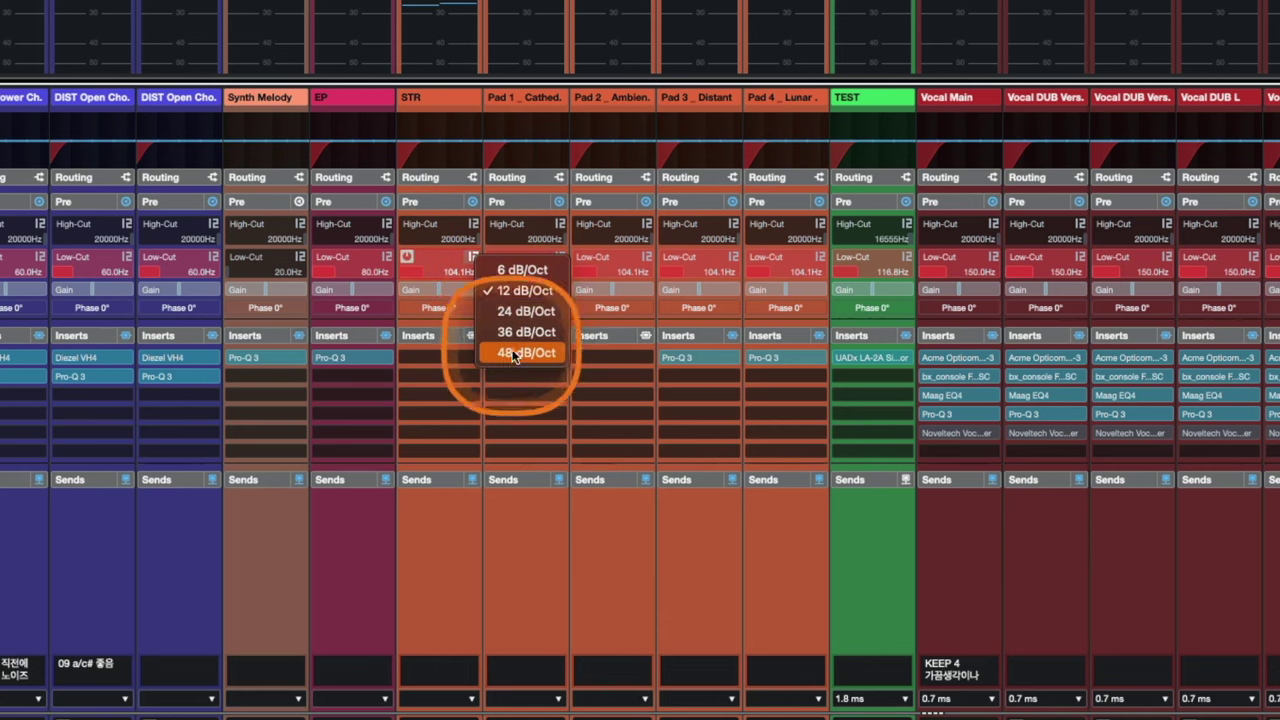
left_click(519, 517)
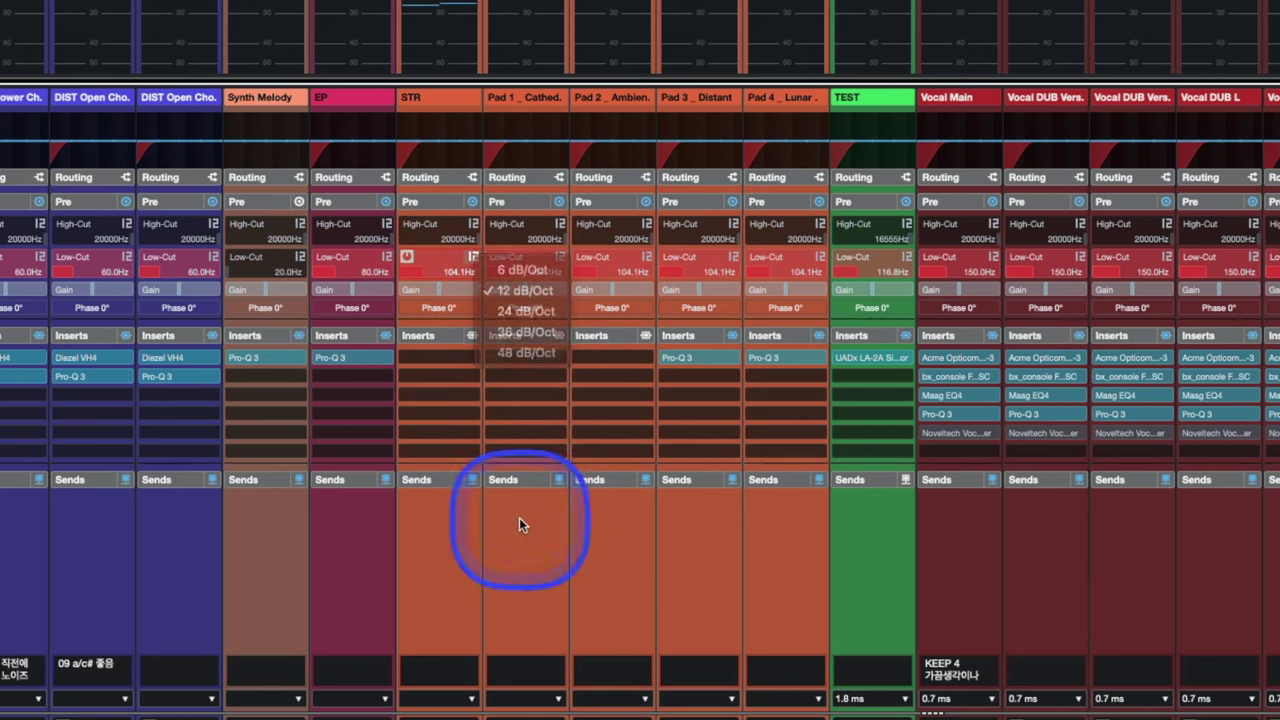